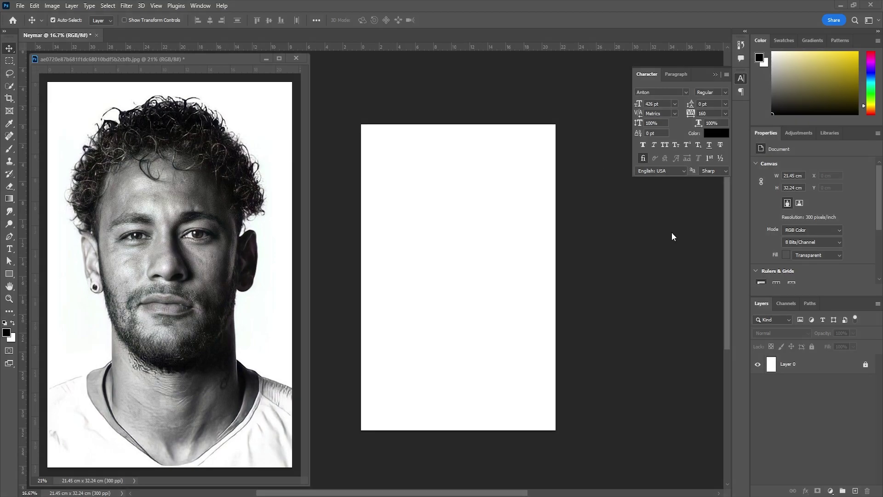
# Step: Apply the 'Grid LAyout 2 cm' guide layout preset to the reference photo
pyautogui.click(95, 71)
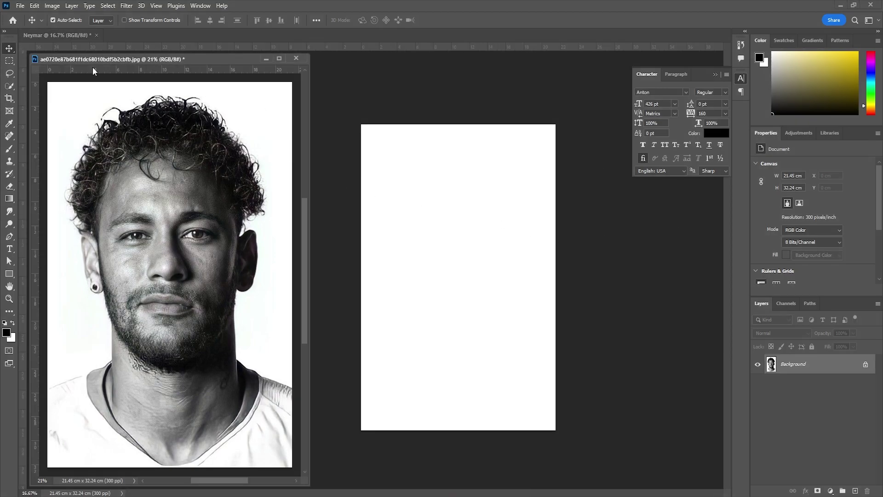
pyautogui.click(126, 5)
pyautogui.click(187, 305)
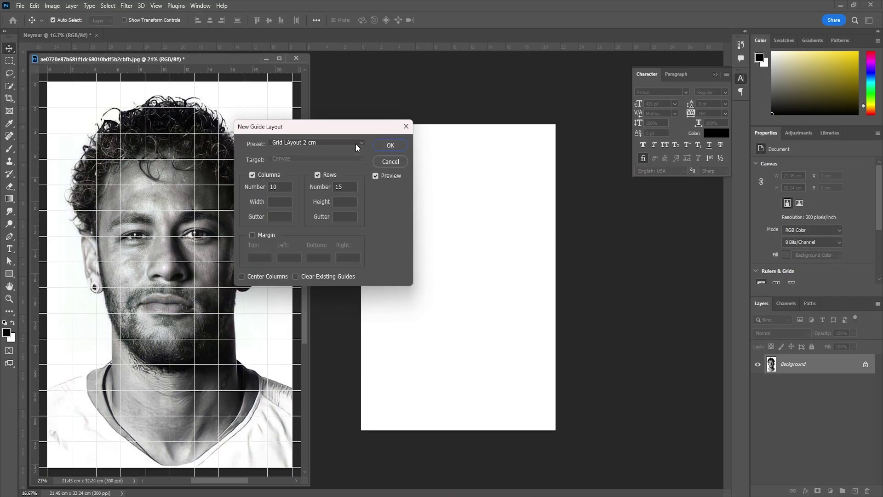
pyautogui.click(356, 145)
pyautogui.click(323, 224)
pyautogui.click(400, 147)
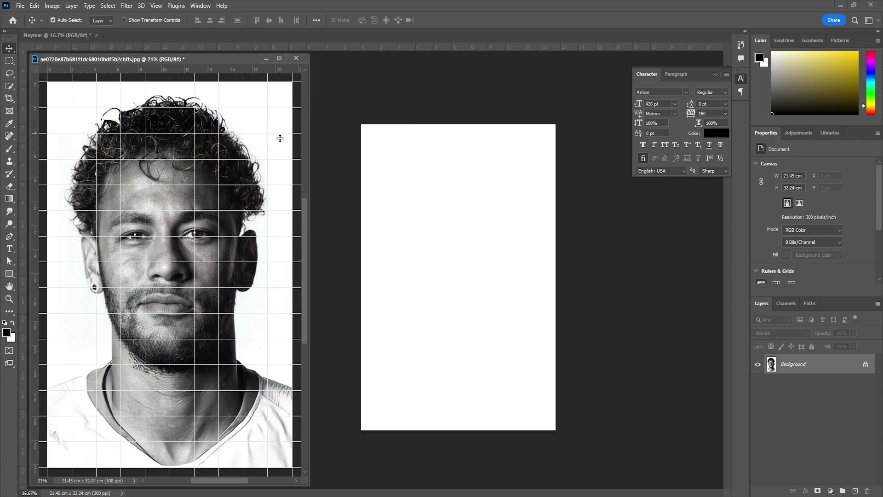
# Step: Apply the same 'Grid LAyout 2 cm' guide preset to the blank canvas and zoom in
pyautogui.click(445, 115)
pyautogui.click(156, 5)
pyautogui.click(187, 299)
pyautogui.click(357, 142)
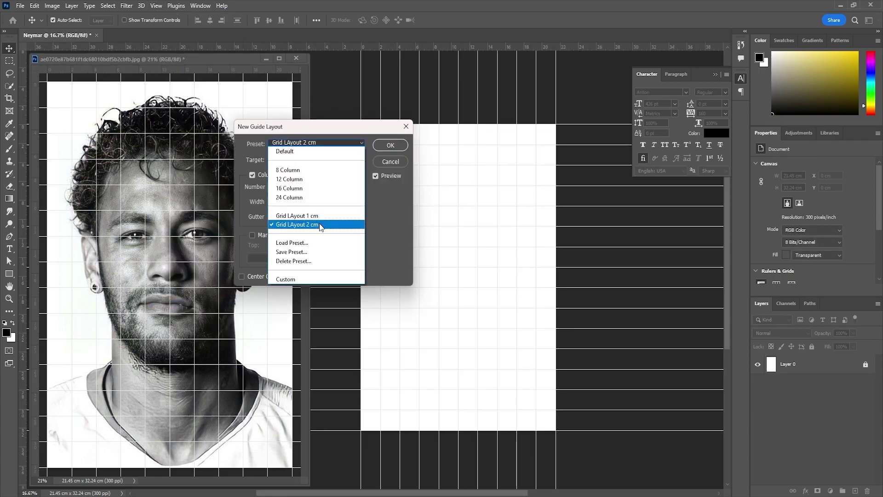
pyautogui.click(322, 225)
pyautogui.click(390, 145)
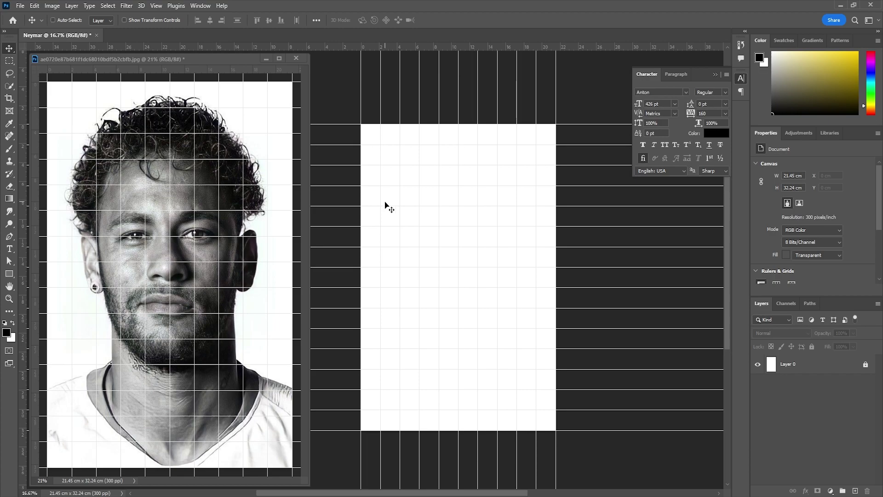
pyautogui.hotkey('ctrl', '+')
# Step: Zoom in on both the reference photo and the canvas (33.3%) and reposition the canvas view
pyautogui.click(224, 58)
pyautogui.hotkey('ctrl', '+')
pyautogui.hotkey('ctrl', '+')
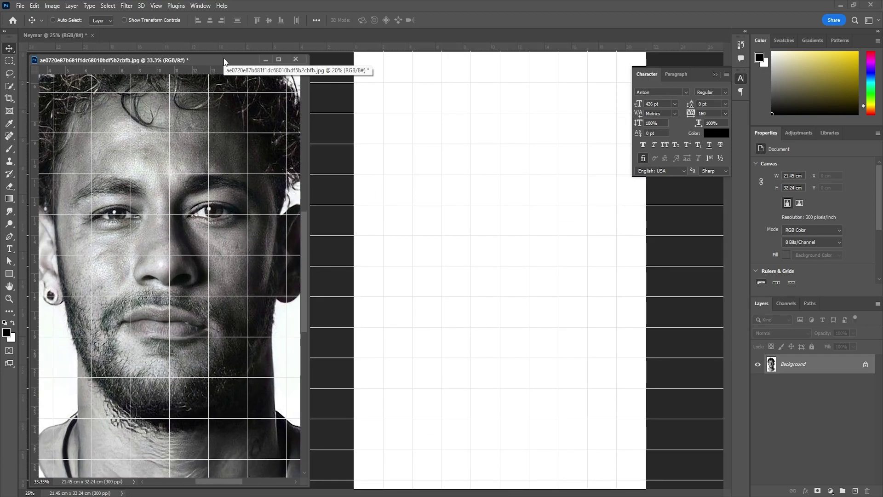
pyautogui.click(709, 413)
pyautogui.hotkey('ctrl', '+')
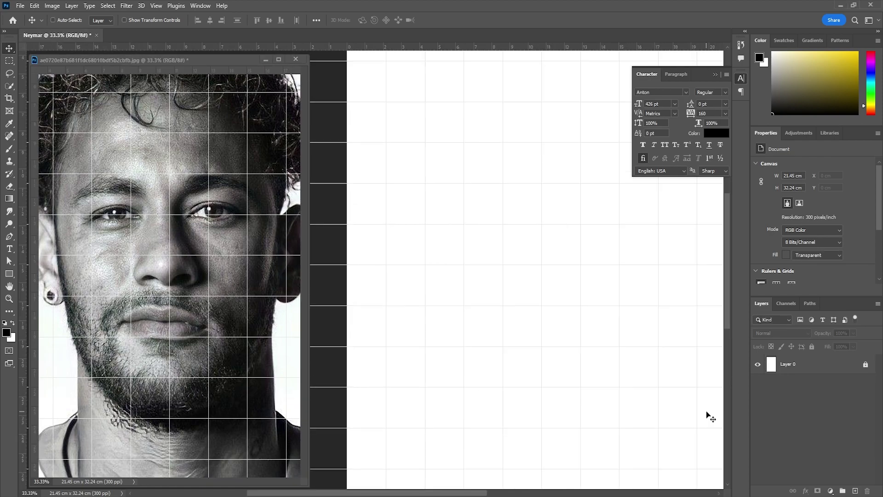
pyautogui.moveTo(457, 284); pyautogui.dragTo(459, 277)
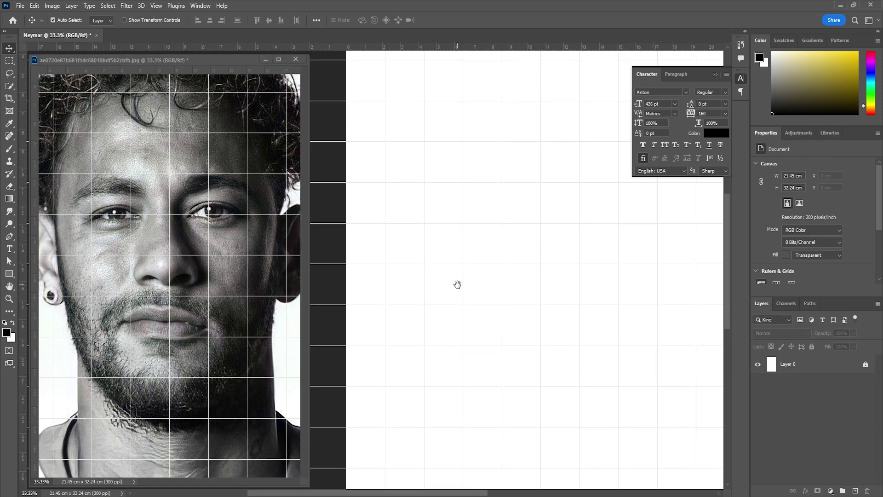
pyautogui.moveTo(528, 269); pyautogui.dragTo(504, 271)
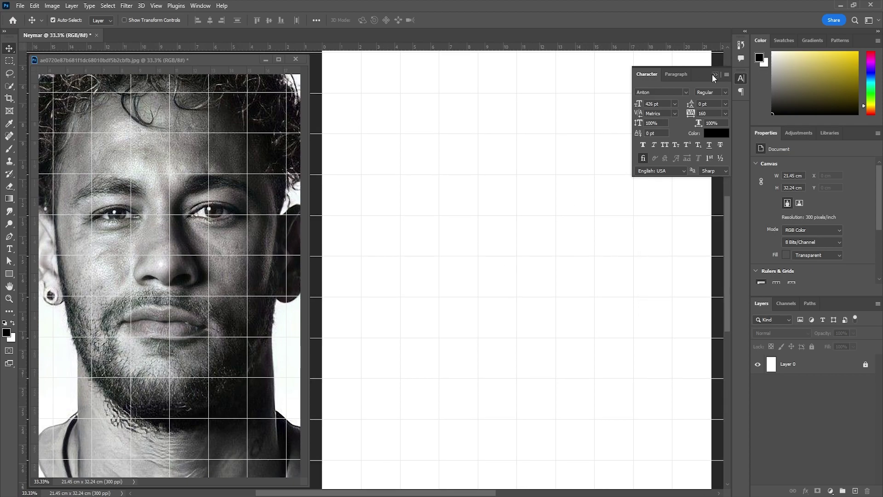
pyautogui.click(457, 209)
# Step: Switch to the Brush tool with opacity and flow at 100%
pyautogui.press('b')
pyautogui.rightClick(97, 184)
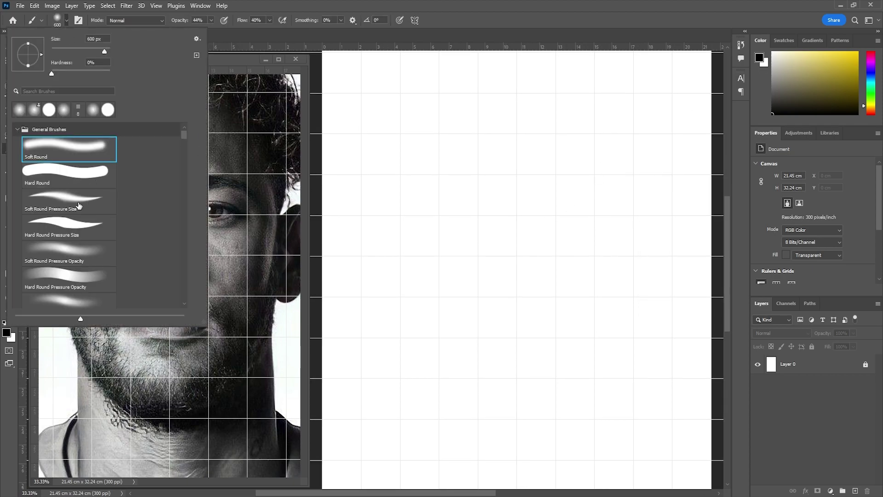
pyautogui.press('Escape')
pyautogui.press('0')
# Step: Add a new layer named 'sketch', shrink the brush, and undo a test stroke
pyautogui.hotkey('shift', '0')
pyautogui.click(855, 490)
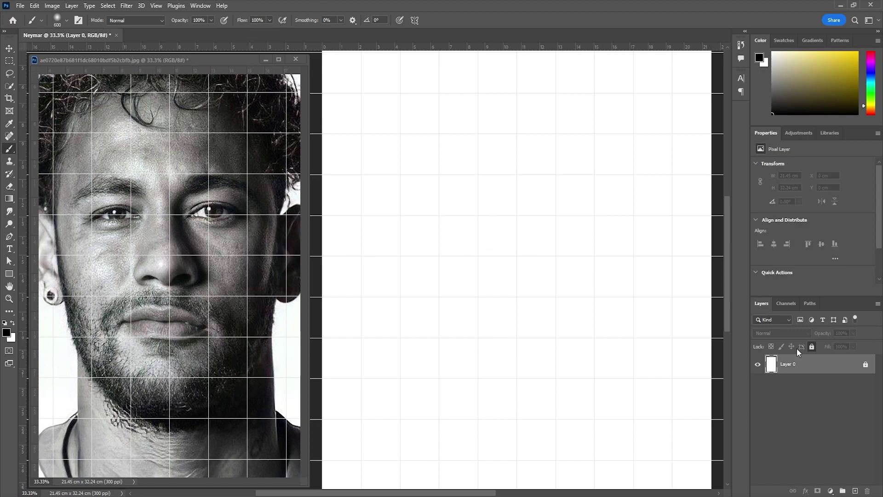
pyautogui.doubleClick(788, 364)
pyautogui.write('sketch')
pyautogui.press('Return')
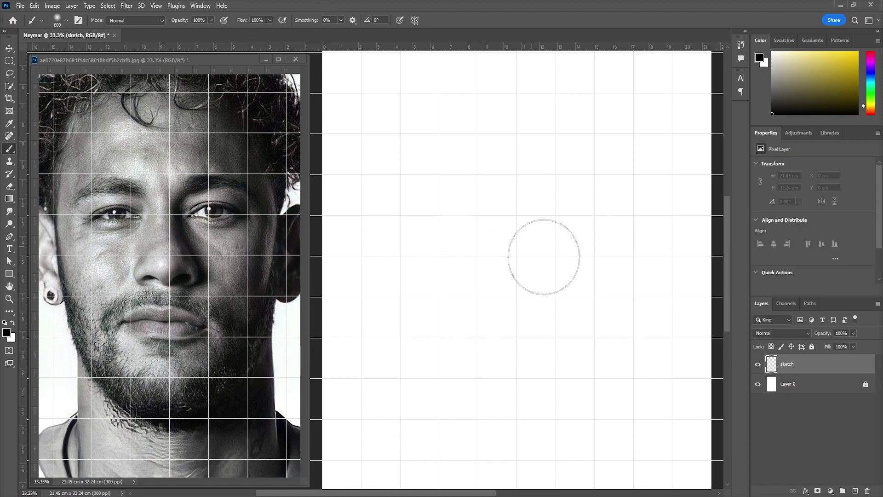
pyautogui.press('[')
pyautogui.press('[')
pyautogui.press('[')
pyautogui.moveTo(477, 191)
pyautogui.mouseDown()
pyautogui.moveTo(479, 248)
pyautogui.moveTo(501, 299)
pyautogui.mouseUp()
pyautogui.hotkey('ctrl', 'z')
pyautogui.hotkey('ctrl', 'z')
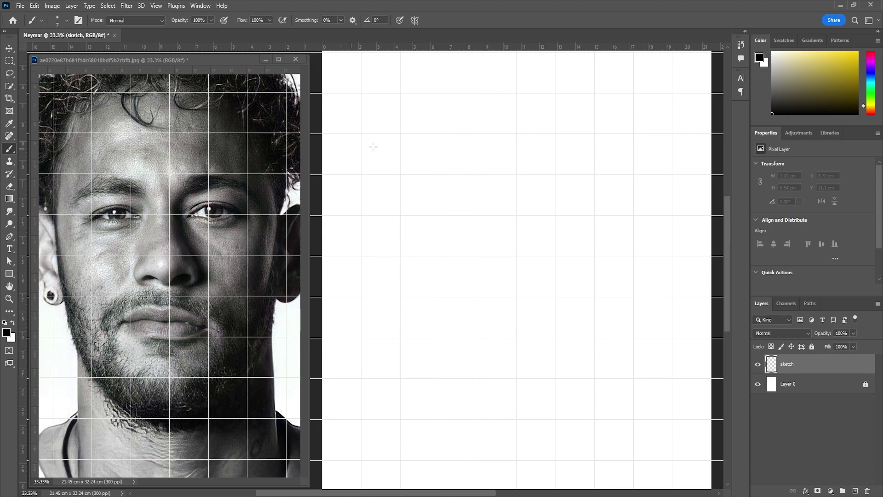
# Step: Draw the left eye's upper lid, iris and lower lid, erasing a stray stroke
pyautogui.click(439, 220)
pyautogui.moveTo(438, 222)
pyautogui.mouseDown()
pyautogui.moveTo(471, 209)
pyautogui.moveTo(485, 216)
pyautogui.mouseUp()
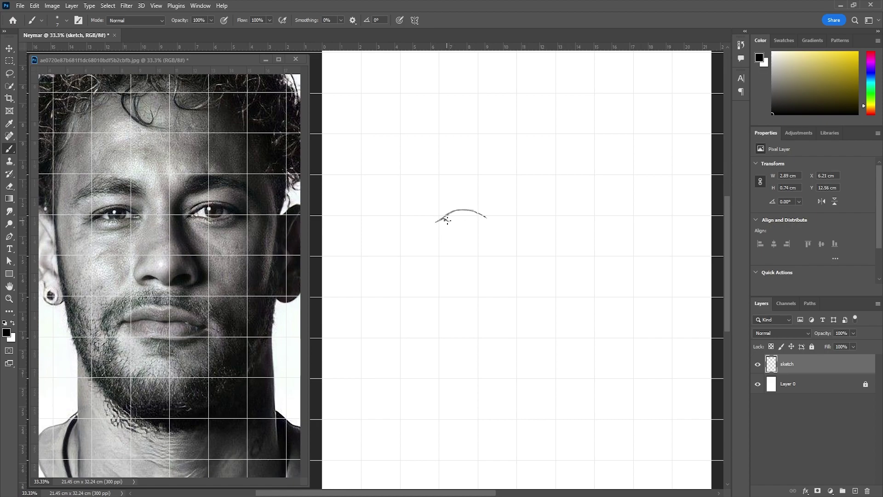
pyautogui.moveTo(447, 221); pyautogui.dragTo(462, 221)
pyautogui.moveTo(487, 220); pyautogui.dragTo(445, 223)
pyautogui.press('e')
pyautogui.click(9, 148)
pyautogui.moveTo(457, 223)
pyautogui.mouseDown()
pyautogui.moveTo(455, 212)
pyautogui.moveTo(472, 214)
pyautogui.moveTo(449, 207)
pyautogui.moveTo(487, 213)
pyautogui.mouseUp()
pyautogui.moveTo(446, 229); pyautogui.dragTo(478, 225)
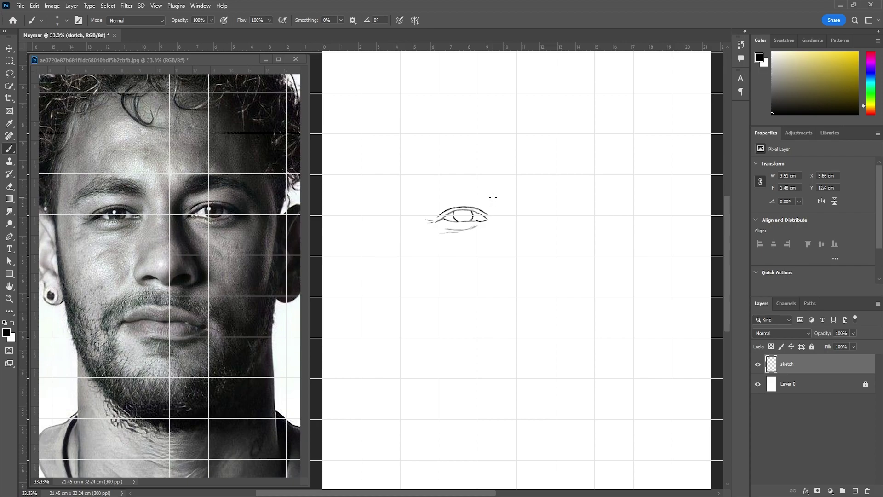
pyautogui.moveTo(491, 195); pyautogui.dragTo(484, 268)
# Step: Outline the nose: nostril hook, right side, and bridge curving up toward the brow
pyautogui.moveTo(489, 281)
pyautogui.mouseDown()
pyautogui.moveTo(504, 274)
pyautogui.moveTo(519, 284)
pyautogui.moveTo(539, 273)
pyautogui.moveTo(526, 277)
pyautogui.moveTo(538, 276)
pyautogui.moveTo(534, 287)
pyautogui.mouseUp()
pyautogui.press('e')
pyautogui.press('b')
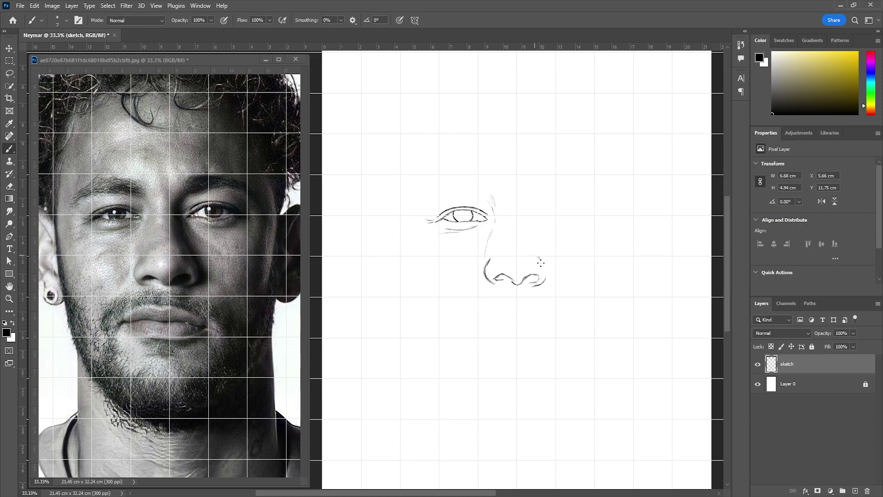
pyautogui.moveTo(538, 255); pyautogui.dragTo(544, 282)
pyautogui.moveTo(530, 240); pyautogui.dragTo(535, 247)
pyautogui.moveTo(523, 216); pyautogui.dragTo(529, 254)
pyautogui.moveTo(523, 203); pyautogui.dragTo(536, 192)
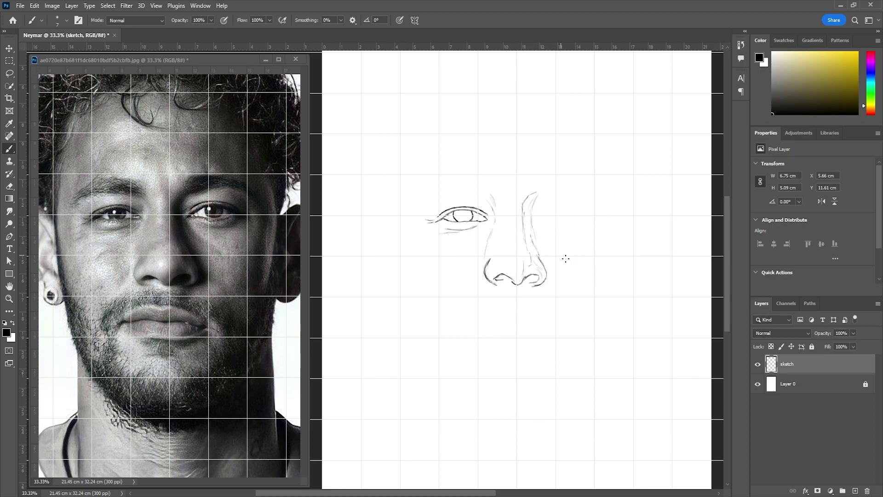
# Step: Save the drawing as Neymar.psd in the CHANNEL PURPOSE > DRAW ME folder
pyautogui.hotkey('ctrl', 's')
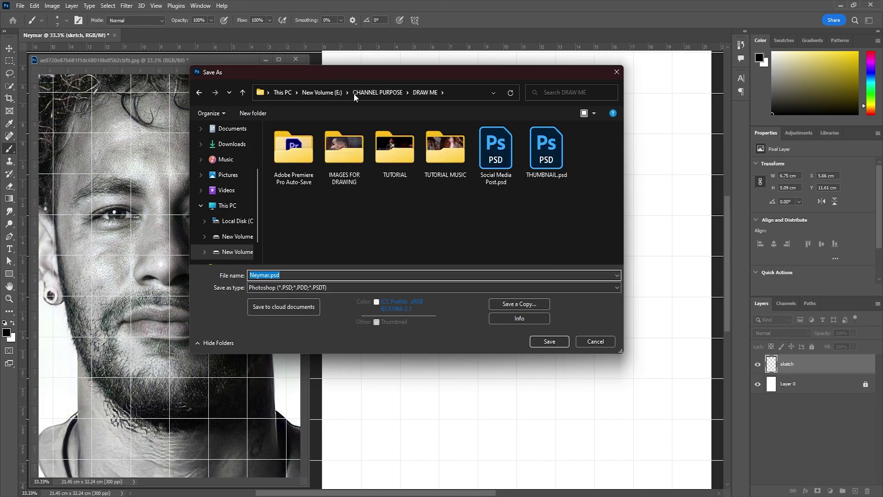
pyautogui.click(354, 93)
pyautogui.doubleClick(526, 161)
pyautogui.click(550, 341)
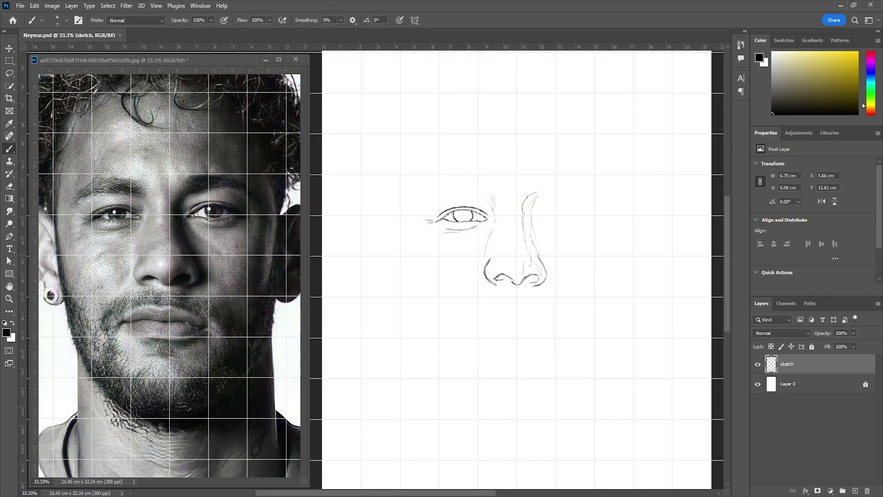
pyautogui.moveTo(727, 221); pyautogui.dragTo(717, 195)
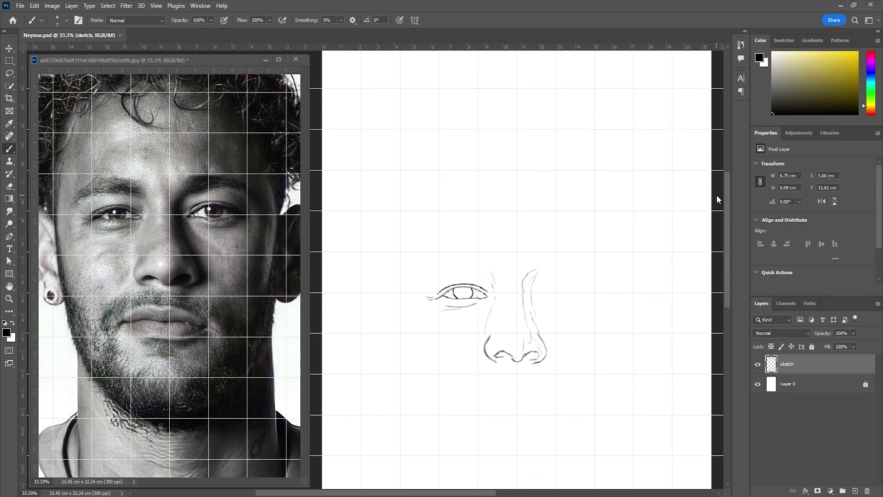
pyautogui.moveTo(716, 195); pyautogui.dragTo(710, 219)
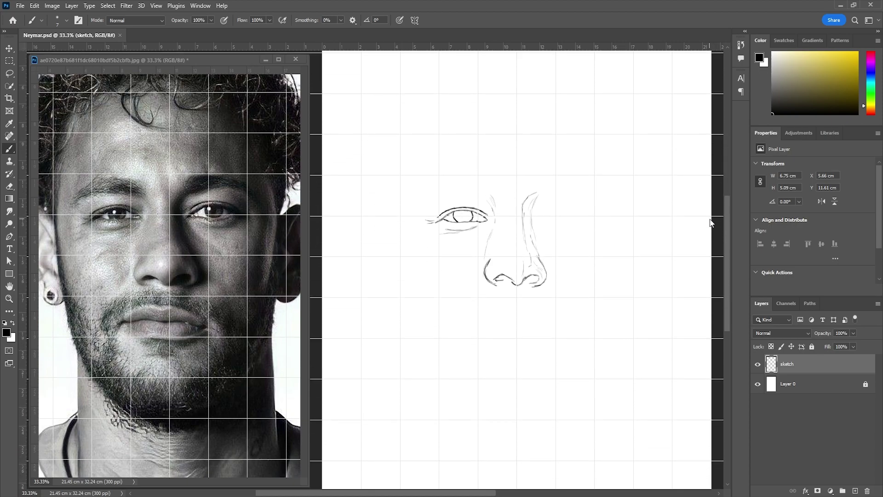
# Step: Erase the nose's left nostril curve so it can be redrawn
pyautogui.press('e')
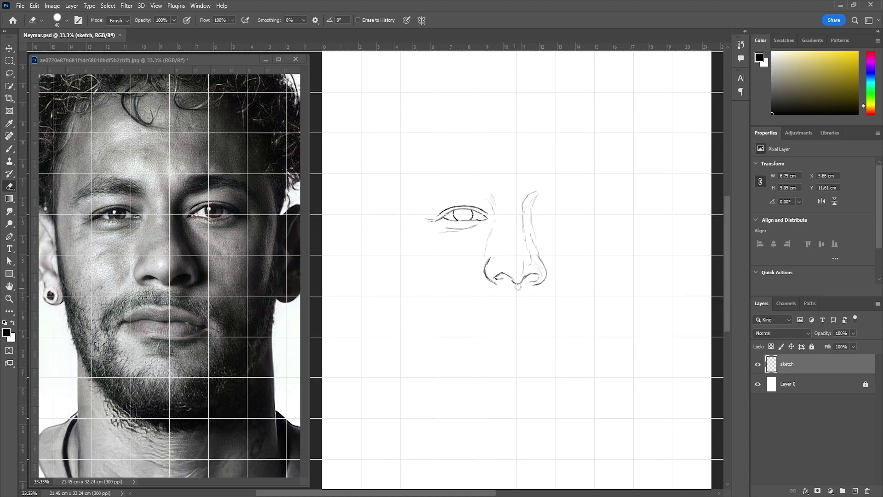
pyautogui.moveTo(487, 259); pyautogui.dragTo(493, 288)
pyautogui.press('b')
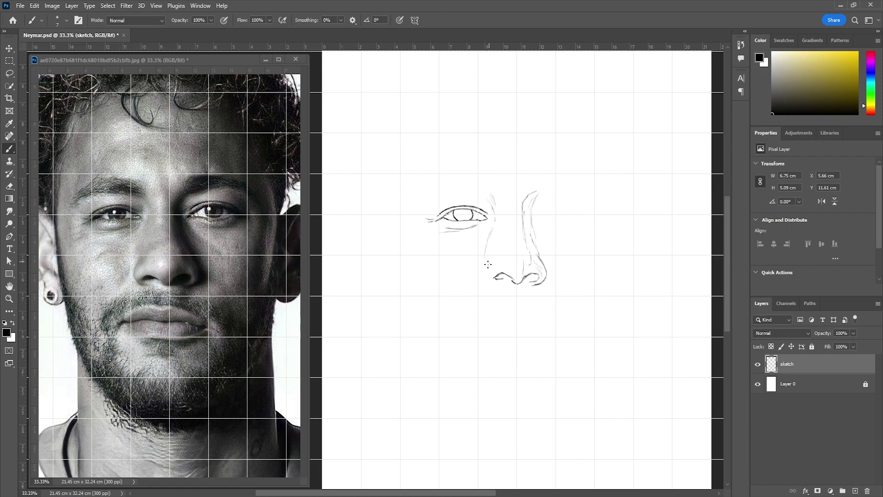
# Step: Redraw the left nostril and draw the right eye with its crease and lower lid
pyautogui.moveTo(482, 276)
pyautogui.mouseDown()
pyautogui.moveTo(495, 285)
pyautogui.moveTo(482, 282)
pyautogui.mouseUp()
pyautogui.moveTo(540, 213); pyautogui.dragTo(580, 210)
pyautogui.moveTo(559, 220)
pyautogui.mouseDown()
pyautogui.moveTo(579, 213)
pyautogui.moveTo(539, 214)
pyautogui.moveTo(567, 216)
pyautogui.mouseUp()
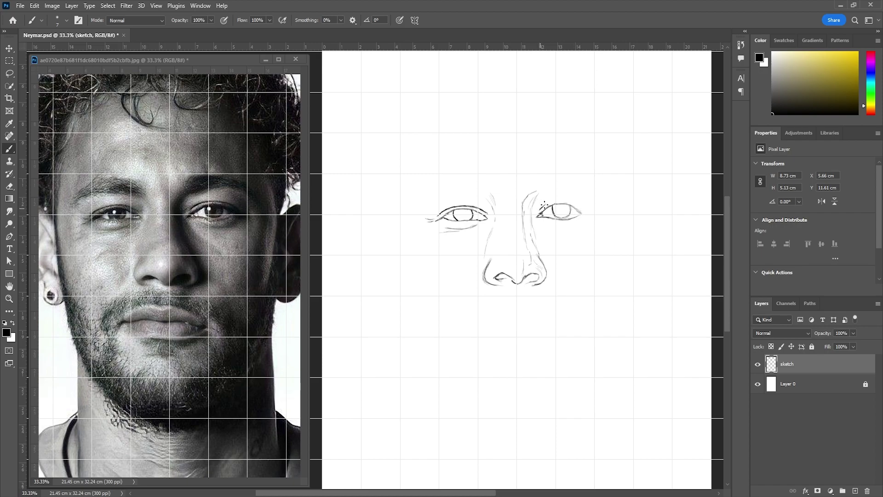
pyautogui.moveTo(546, 207); pyautogui.dragTo(583, 211)
pyautogui.moveTo(568, 226); pyautogui.dragTo(564, 248)
# Step: Stroke the right eyebrow curve and extend the left eyebrow line
pyautogui.moveTo(534, 193); pyautogui.dragTo(594, 186)
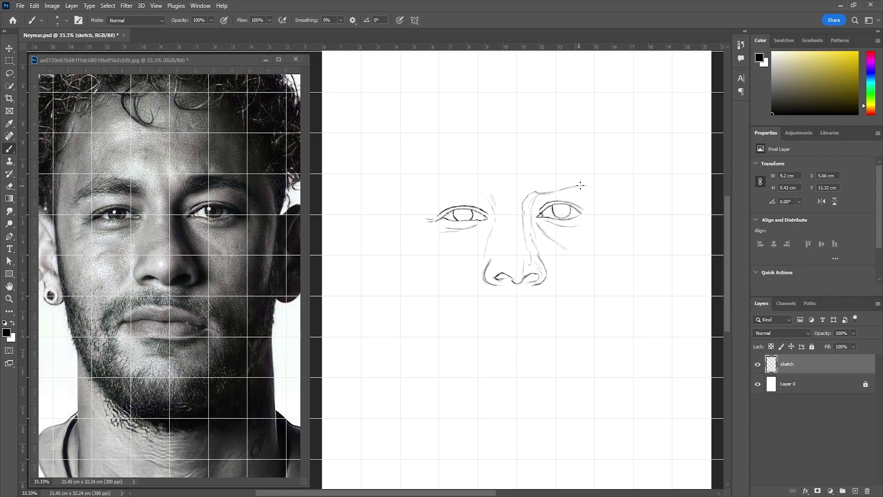
pyautogui.moveTo(534, 189)
pyautogui.mouseDown()
pyautogui.moveTo(552, 177)
pyautogui.moveTo(598, 189)
pyautogui.mouseUp()
pyautogui.moveTo(413, 198)
pyautogui.mouseDown()
pyautogui.moveTo(439, 175)
pyautogui.moveTo(467, 179)
pyautogui.mouseUp()
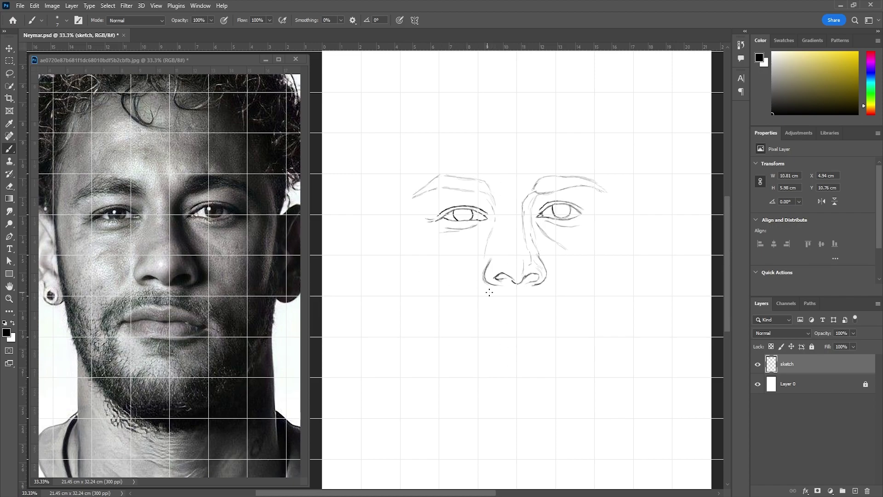
# Step: Refine the brow strokes and right eye's upper lid, save, and begin the upper lip line
pyautogui.moveTo(514, 169); pyautogui.dragTo(508, 219)
pyautogui.moveTo(554, 165)
pyautogui.mouseDown()
pyautogui.moveTo(556, 172)
pyautogui.moveTo(577, 147)
pyautogui.moveTo(597, 174)
pyautogui.mouseUp()
pyautogui.moveTo(593, 205)
pyautogui.mouseDown()
pyautogui.moveTo(565, 202)
pyautogui.moveTo(547, 216)
pyautogui.moveTo(561, 204)
pyautogui.mouseUp()
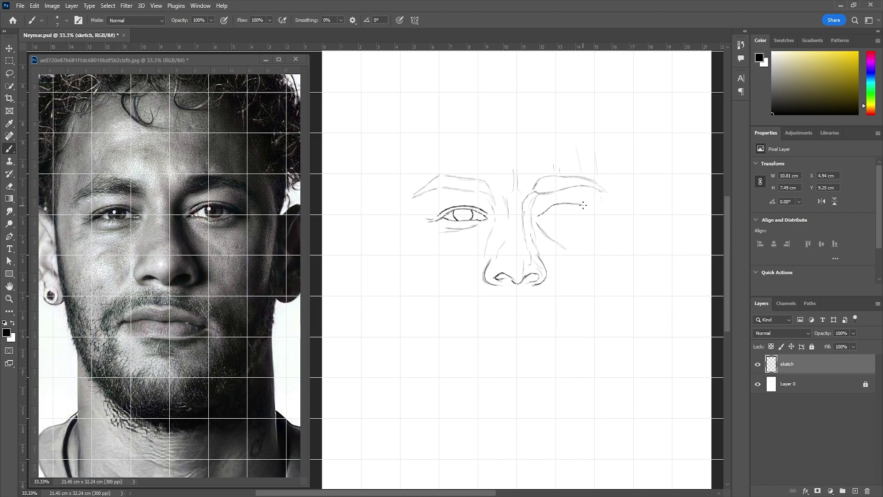
pyautogui.moveTo(574, 204)
pyautogui.mouseDown()
pyautogui.moveTo(590, 212)
pyautogui.moveTo(550, 213)
pyautogui.moveTo(582, 218)
pyautogui.mouseUp()
pyautogui.moveTo(547, 203)
pyautogui.mouseDown()
pyautogui.moveTo(575, 202)
pyautogui.moveTo(590, 213)
pyautogui.mouseUp()
pyautogui.hotkey('ctrl', 's')
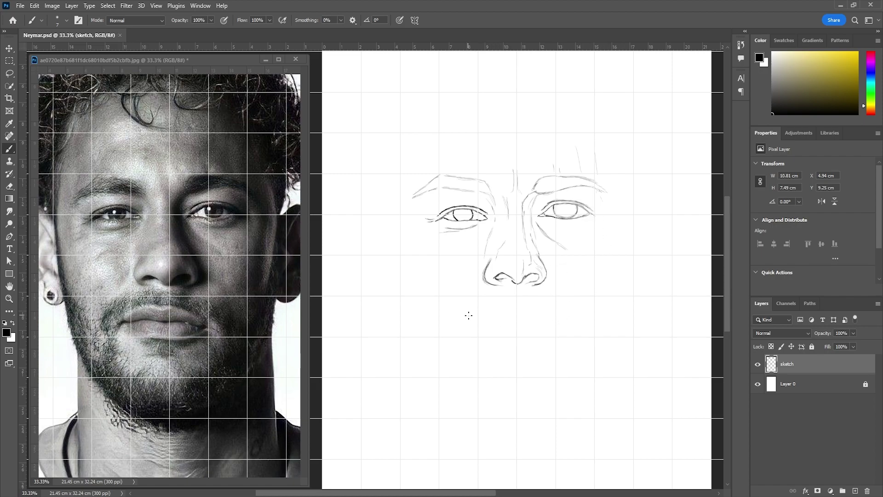
pyautogui.moveTo(470, 316)
pyautogui.mouseDown()
pyautogui.moveTo(486, 307)
pyautogui.moveTo(538, 317)
pyautogui.mouseUp()
# Step: Draw the upper and lower lip lines, darkening the left corner and upper lip contour
pyautogui.moveTo(470, 315); pyautogui.dragTo(553, 327)
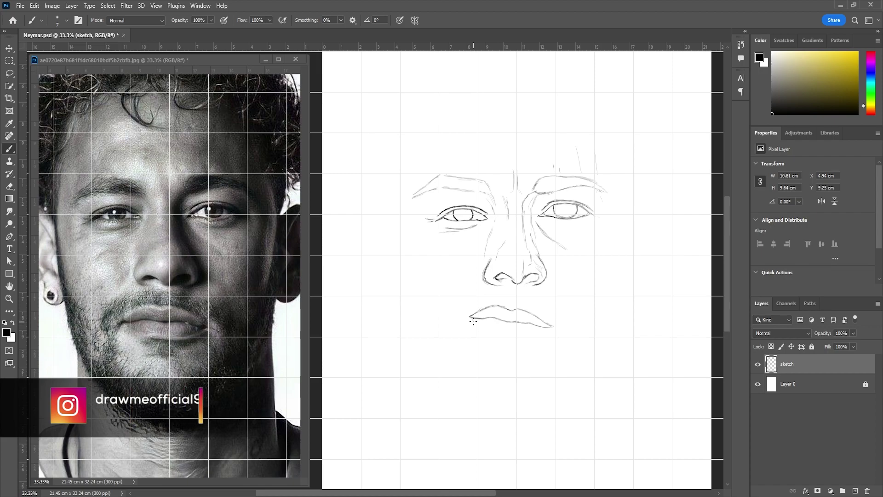
pyautogui.moveTo(471, 316)
pyautogui.mouseDown()
pyautogui.moveTo(497, 335)
pyautogui.moveTo(543, 335)
pyautogui.mouseUp()
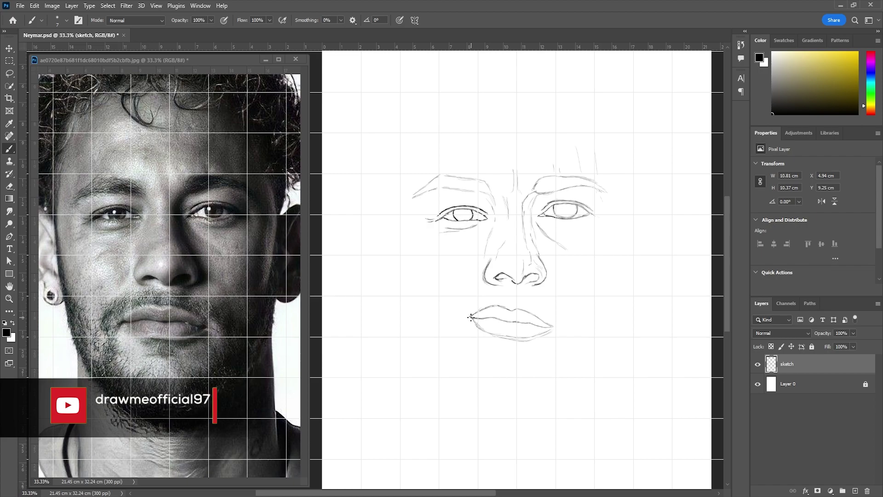
pyautogui.moveTo(475, 317); pyautogui.dragTo(466, 318)
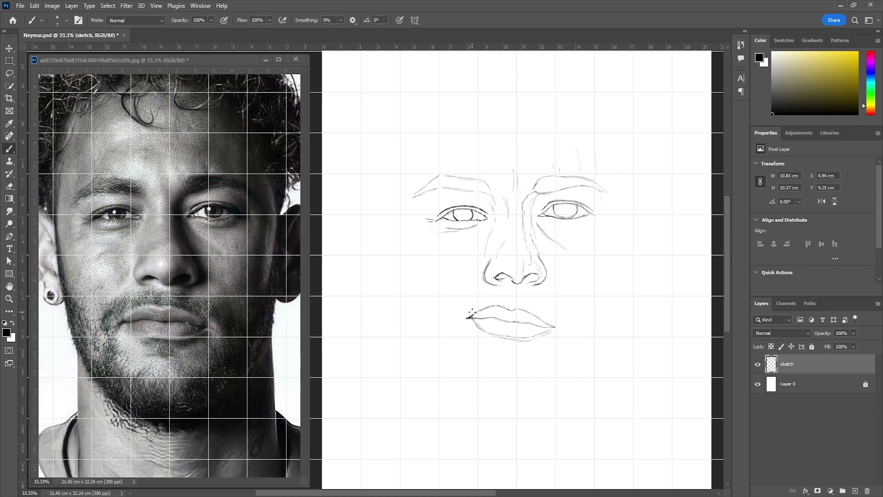
pyautogui.moveTo(486, 306)
pyautogui.mouseDown()
pyautogui.moveTo(518, 307)
pyautogui.moveTo(507, 299)
pyautogui.mouseUp()
# Step: Trim the left eyebrow's end and outline the face from left temple around the chin to the right forehead
pyautogui.press('e')
pyautogui.moveTo(413, 198)
pyautogui.mouseDown()
pyautogui.moveTo(427, 189)
pyautogui.moveTo(405, 183)
pyautogui.moveTo(416, 297)
pyautogui.mouseUp()
pyautogui.press('b')
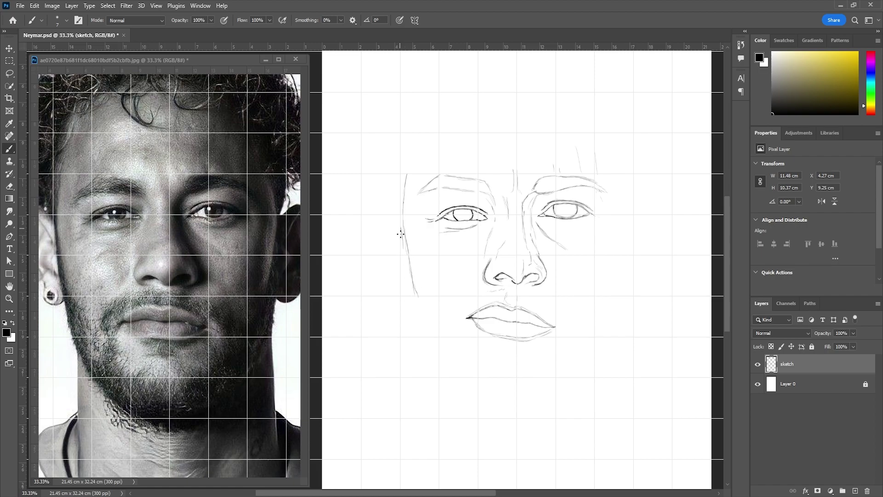
pyautogui.moveTo(401, 231); pyautogui.dragTo(418, 337)
pyautogui.moveTo(412, 299); pyautogui.dragTo(438, 377)
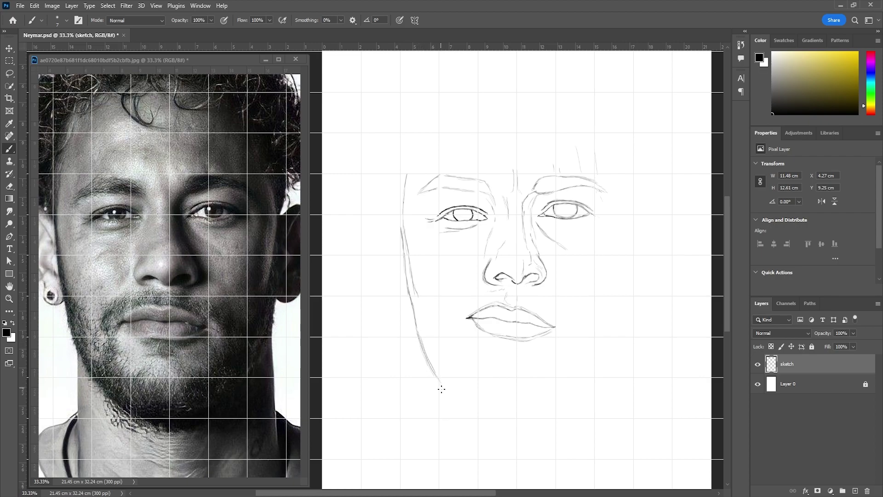
pyautogui.moveTo(434, 375)
pyautogui.mouseDown()
pyautogui.moveTo(465, 411)
pyautogui.moveTo(506, 429)
pyautogui.moveTo(554, 417)
pyautogui.mouseUp()
pyautogui.moveTo(562, 413); pyautogui.dragTo(616, 338)
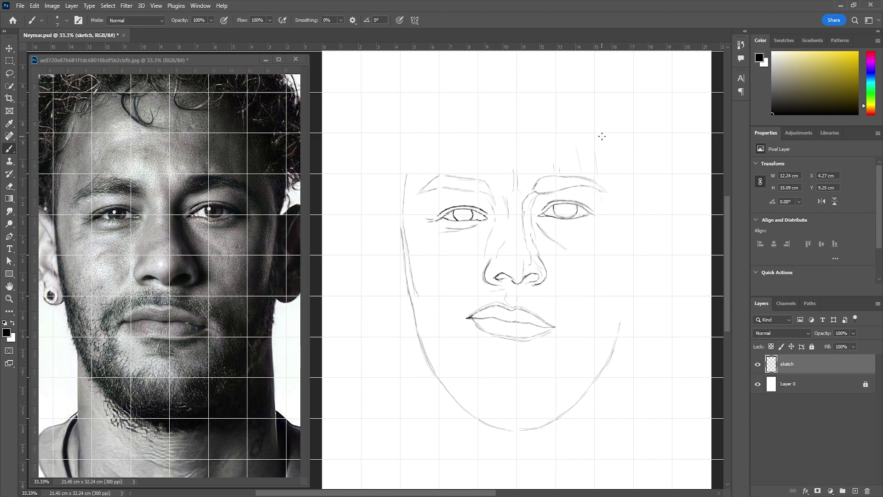
pyautogui.moveTo(617, 167); pyautogui.dragTo(614, 135)
pyautogui.moveTo(617, 178)
pyautogui.mouseDown()
pyautogui.moveTo(627, 246)
pyautogui.moveTo(608, 309)
pyautogui.mouseUp()
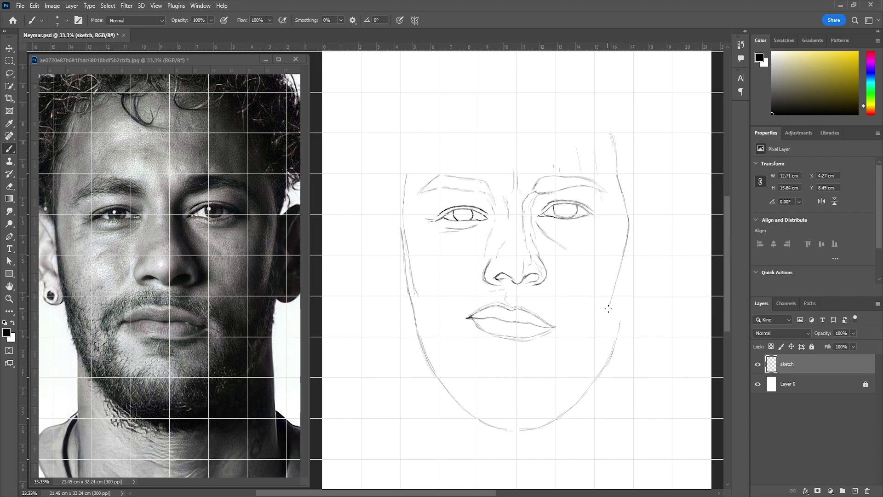
pyautogui.moveTo(627, 250); pyautogui.dragTo(620, 312)
# Step: Erase the upper lip and redraw it cleanly from the left corner to the right corner
pyautogui.press('e')
pyautogui.moveTo(472, 313)
pyautogui.mouseDown()
pyautogui.moveTo(495, 306)
pyautogui.moveTo(568, 322)
pyautogui.mouseUp()
pyautogui.press('b')
pyautogui.moveTo(479, 313)
pyautogui.mouseDown()
pyautogui.moveTo(467, 317)
pyautogui.moveTo(519, 310)
pyautogui.mouseUp()
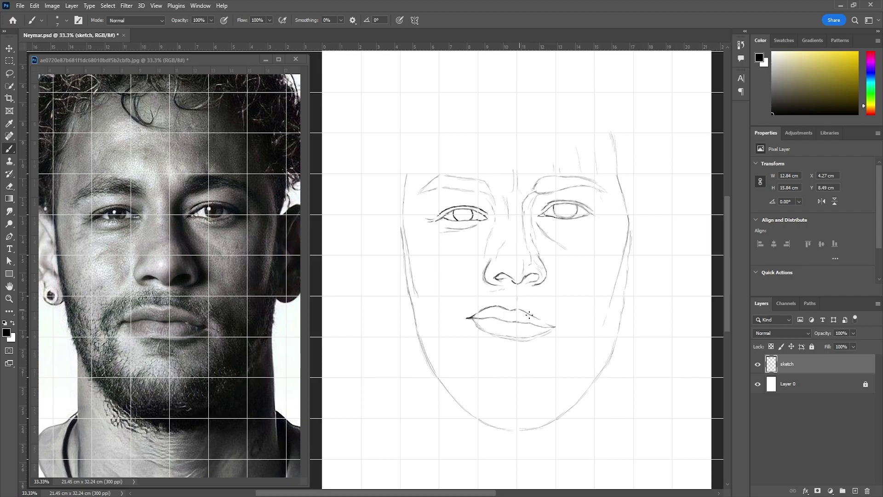
pyautogui.moveTo(518, 310); pyautogui.dragTo(554, 326)
pyautogui.moveTo(488, 291)
pyautogui.mouseDown()
pyautogui.moveTo(456, 304)
pyautogui.moveTo(520, 308)
pyautogui.mouseUp()
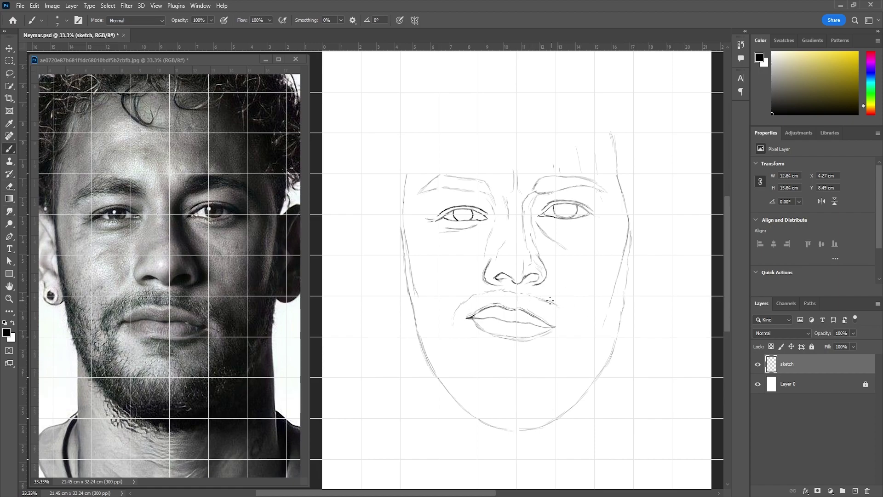
pyautogui.moveTo(547, 301)
pyautogui.mouseDown()
pyautogui.moveTo(566, 315)
pyautogui.moveTo(575, 341)
pyautogui.mouseUp()
# Step: Add stubble strokes around the mouth and left cheek, and sketch the left temple
pyautogui.moveTo(465, 322)
pyautogui.mouseDown()
pyautogui.moveTo(462, 352)
pyautogui.moveTo(471, 370)
pyautogui.moveTo(515, 385)
pyautogui.moveTo(574, 351)
pyautogui.mouseUp()
pyautogui.moveTo(420, 294); pyautogui.dragTo(446, 336)
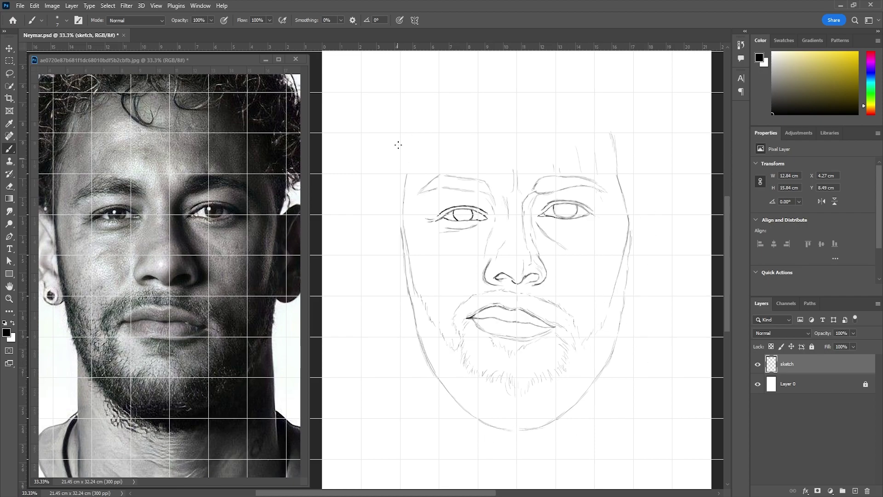
pyautogui.moveTo(395, 216)
pyautogui.mouseDown()
pyautogui.moveTo(401, 230)
pyautogui.moveTo(395, 216)
pyautogui.moveTo(374, 212)
pyautogui.moveTo(373, 231)
pyautogui.moveTo(391, 306)
pyautogui.moveTo(411, 308)
pyautogui.mouseUp()
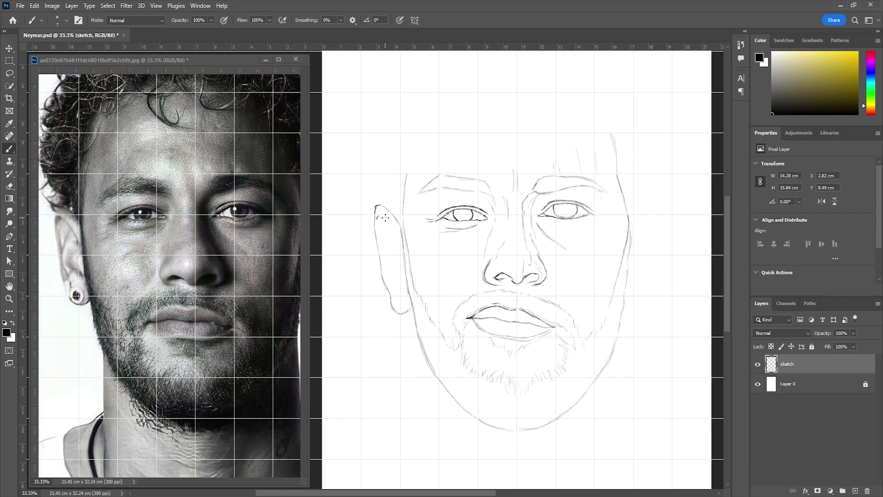
# Step: Draw the left ear's outer curve and hair strands above it
pyautogui.moveTo(376, 206)
pyautogui.mouseDown()
pyautogui.moveTo(399, 252)
pyautogui.moveTo(384, 256)
pyautogui.moveTo(399, 273)
pyautogui.moveTo(396, 256)
pyautogui.moveTo(386, 273)
pyautogui.moveTo(398, 278)
pyautogui.moveTo(401, 303)
pyautogui.mouseUp()
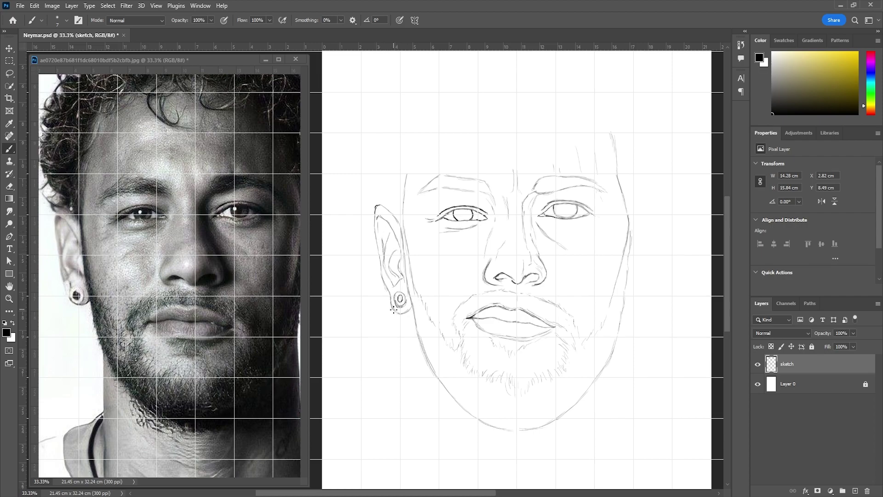
pyautogui.moveTo(383, 202)
pyautogui.mouseDown()
pyautogui.moveTo(368, 189)
pyautogui.moveTo(389, 206)
pyautogui.mouseUp()
pyautogui.moveTo(376, 176)
pyautogui.mouseDown()
pyautogui.moveTo(378, 188)
pyautogui.moveTo(373, 173)
pyautogui.mouseUp()
# Step: Draw the left side of the neck, scrolling the view down to extend it
pyautogui.moveTo(426, 353); pyautogui.dragTo(428, 434)
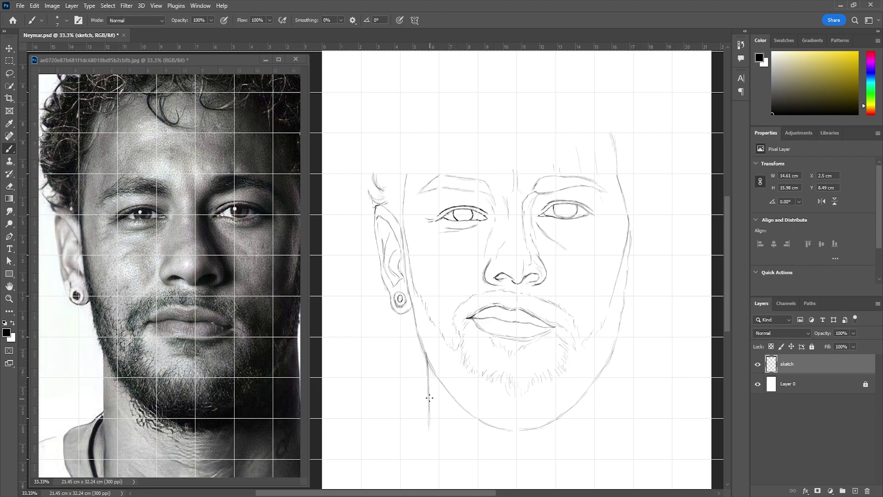
pyautogui.moveTo(429, 398); pyautogui.dragTo(431, 460)
pyautogui.scroll(-3, 405, 385)
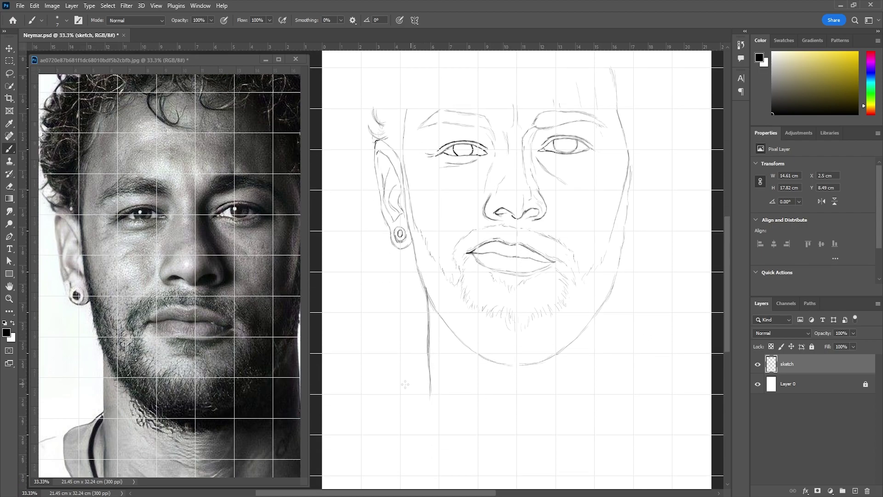
pyautogui.scroll(-5, 286, 313)
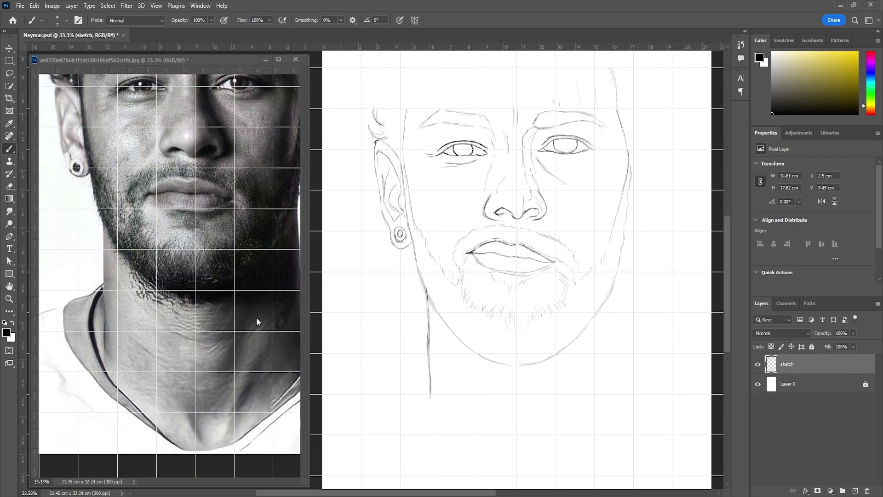
pyautogui.moveTo(726, 301); pyautogui.dragTo(723, 316)
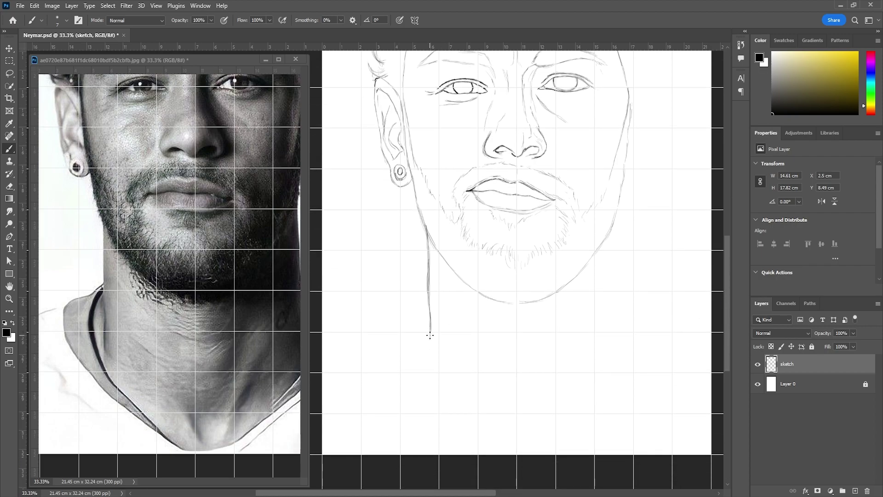
pyautogui.moveTo(430, 329); pyautogui.dragTo(430, 345)
# Step: Draw the left shoulder and the collar curve across the chest, retracing the neck
pyautogui.moveTo(427, 280); pyautogui.dragTo(379, 326)
pyautogui.press('e')
pyautogui.press('b')
pyautogui.moveTo(391, 306); pyautogui.dragTo(403, 302)
pyautogui.moveTo(385, 354)
pyautogui.mouseDown()
pyautogui.moveTo(435, 407)
pyautogui.moveTo(495, 448)
pyautogui.moveTo(558, 440)
pyautogui.moveTo(608, 405)
pyautogui.mouseUp()
pyautogui.moveTo(424, 287)
pyautogui.mouseDown()
pyautogui.moveTo(412, 349)
pyautogui.moveTo(484, 440)
pyautogui.moveTo(418, 329)
pyautogui.moveTo(437, 386)
pyautogui.moveTo(478, 432)
pyautogui.mouseUp()
pyautogui.moveTo(394, 303); pyautogui.dragTo(324, 330)
pyautogui.moveTo(286, 425); pyautogui.dragTo(189, 481)
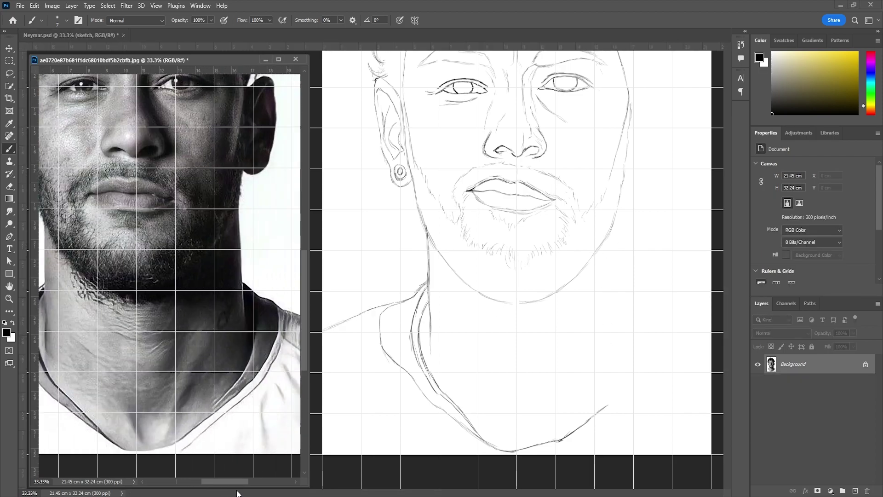
# Step: Draw the right side of the neck down to the shoulder
pyautogui.click(617, 212)
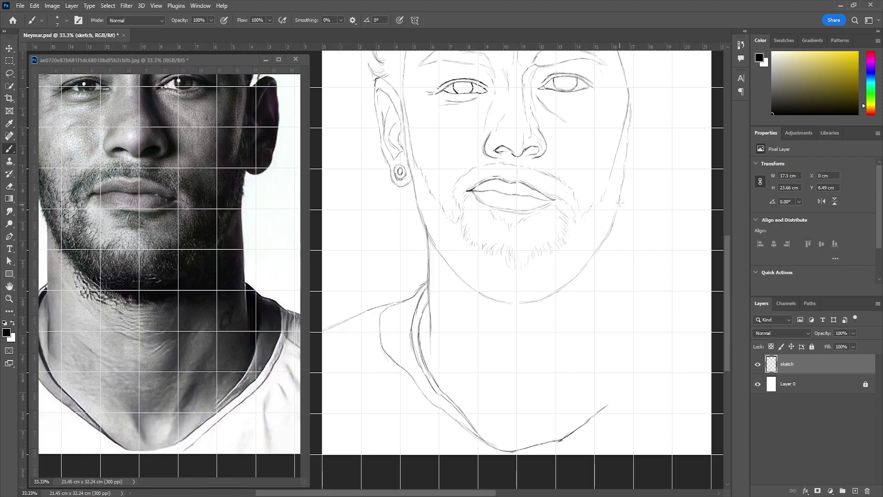
pyautogui.moveTo(621, 203); pyautogui.dragTo(621, 318)
pyautogui.moveTo(633, 287)
pyautogui.mouseDown()
pyautogui.moveTo(625, 277)
pyautogui.moveTo(711, 330)
pyautogui.moveTo(644, 306)
pyautogui.mouseUp()
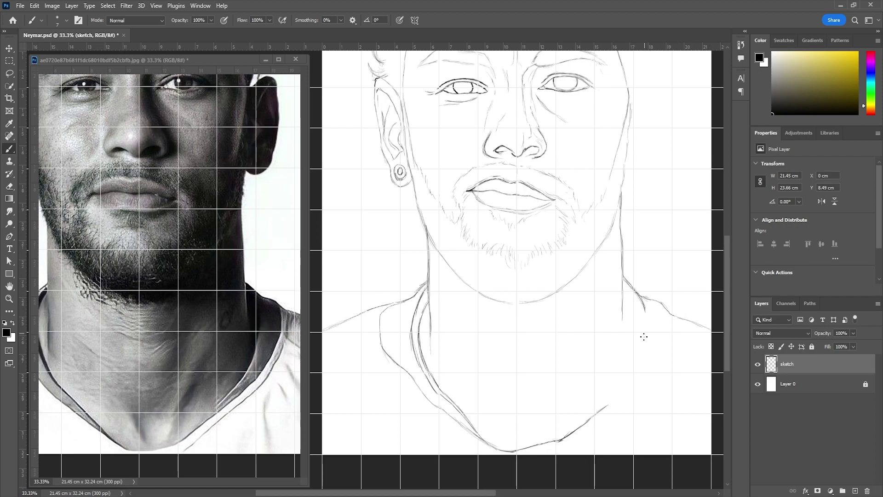
pyautogui.moveTo(624, 278)
pyautogui.mouseDown()
pyautogui.moveTo(642, 313)
pyautogui.moveTo(633, 361)
pyautogui.mouseUp()
# Step: Draw the right shoulder and collar curves, plus a few short chest strokes
pyautogui.moveTo(598, 411)
pyautogui.mouseDown()
pyautogui.moveTo(640, 376)
pyautogui.moveTo(667, 335)
pyautogui.mouseUp()
pyautogui.moveTo(658, 301); pyautogui.dragTo(669, 331)
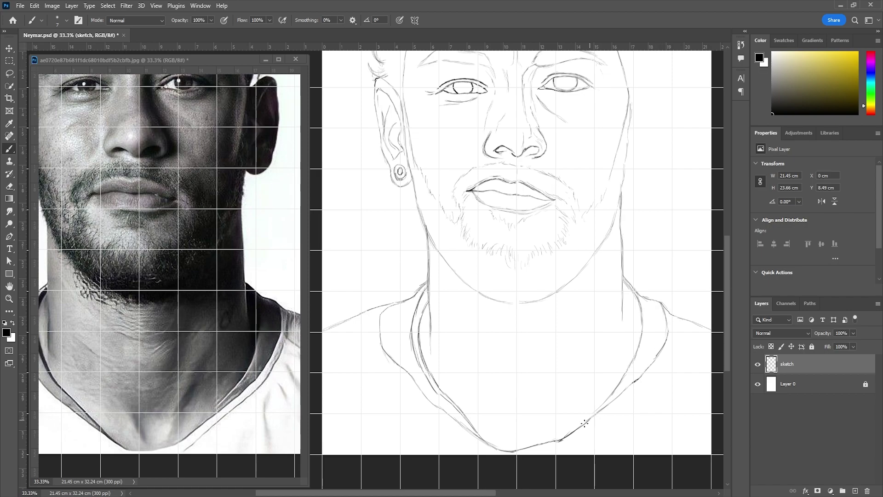
pyautogui.moveTo(543, 452)
pyautogui.mouseDown()
pyautogui.moveTo(582, 435)
pyautogui.moveTo(645, 385)
pyautogui.moveTo(674, 330)
pyautogui.mouseUp()
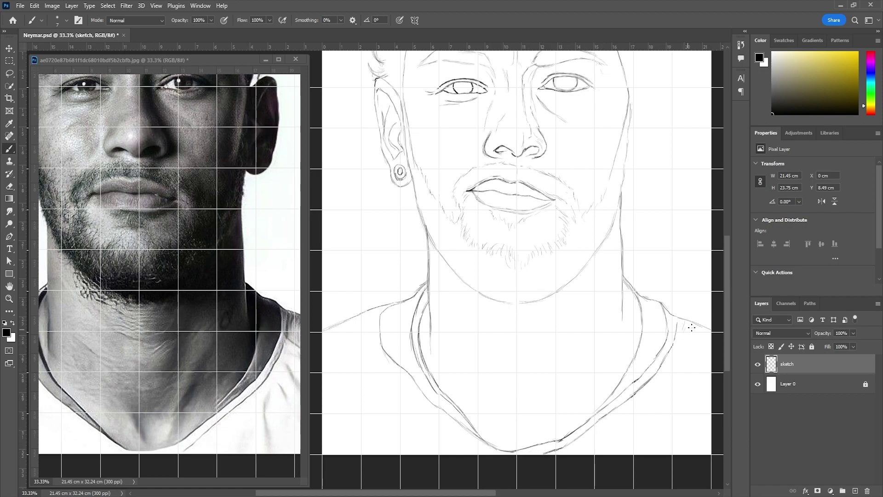
pyautogui.moveTo(632, 365); pyautogui.dragTo(620, 388)
pyautogui.moveTo(503, 410); pyautogui.dragTo(517, 436)
pyautogui.moveTo(553, 409)
pyautogui.mouseDown()
pyautogui.moveTo(570, 388)
pyautogui.moveTo(555, 418)
pyautogui.mouseUp()
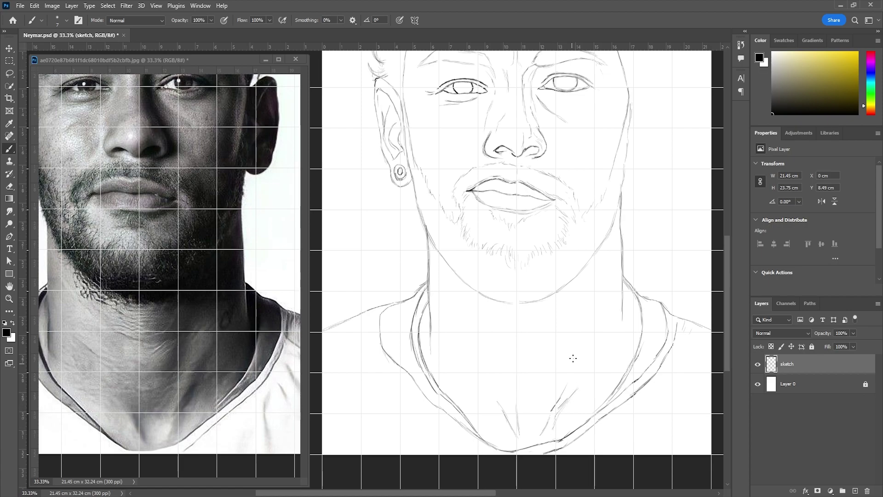
# Step: Add diagonal and cross strokes marking the neck muscles
pyautogui.moveTo(574, 318); pyautogui.dragTo(554, 368)
pyautogui.moveTo(501, 330); pyautogui.dragTo(533, 339)
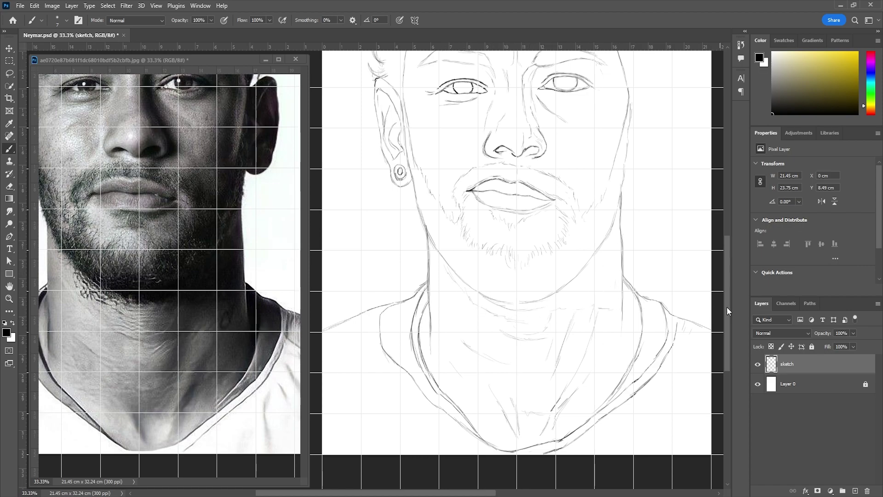
pyautogui.moveTo(727, 307); pyautogui.dragTo(728, 281)
pyautogui.moveTo(304, 351); pyautogui.dragTo(306, 275)
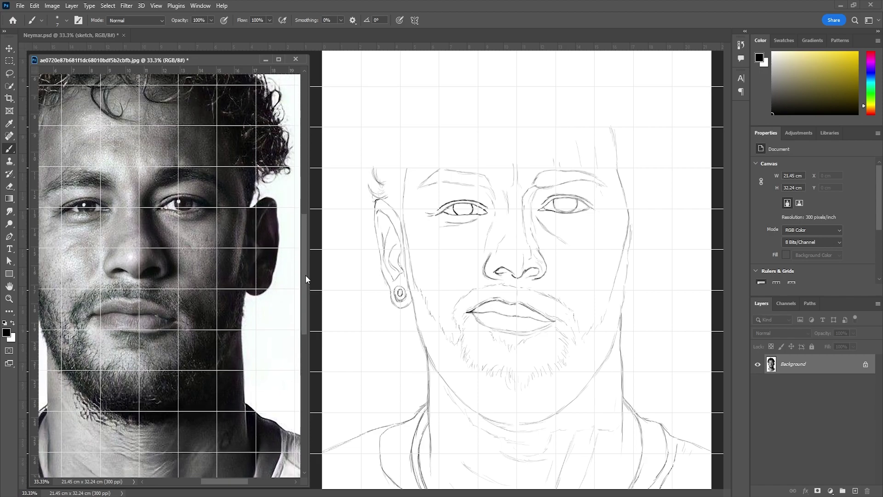
# Step: Erase the stray right-temple stroke and redraw the right face contour and ear outline
pyautogui.click(631, 217)
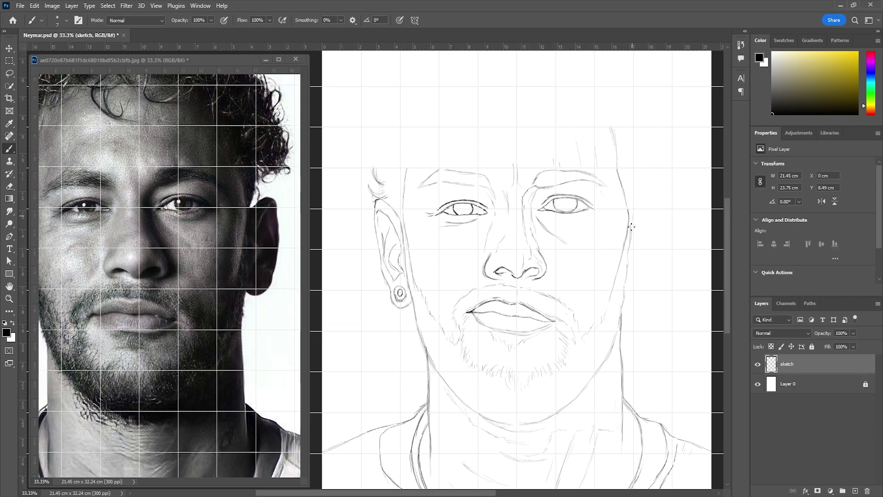
pyautogui.moveTo(631, 227); pyautogui.dragTo(650, 196)
pyautogui.press('e')
pyautogui.moveTo(663, 230); pyautogui.dragTo(637, 208)
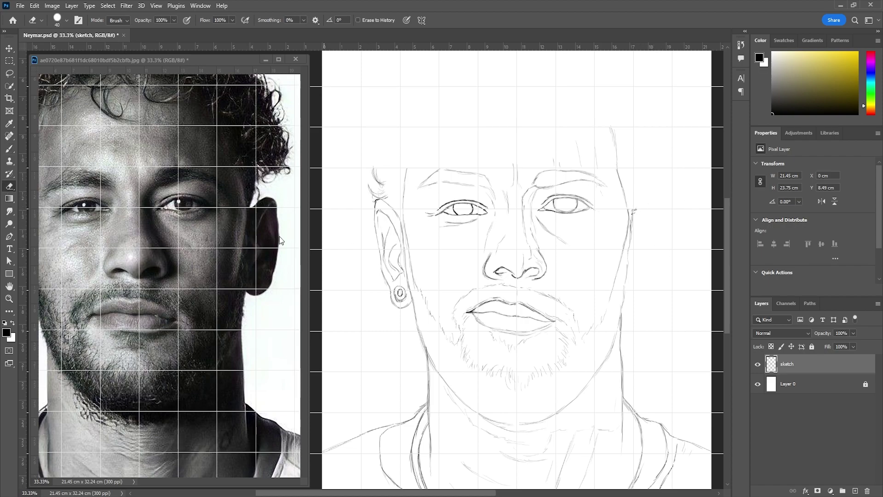
pyautogui.press('b')
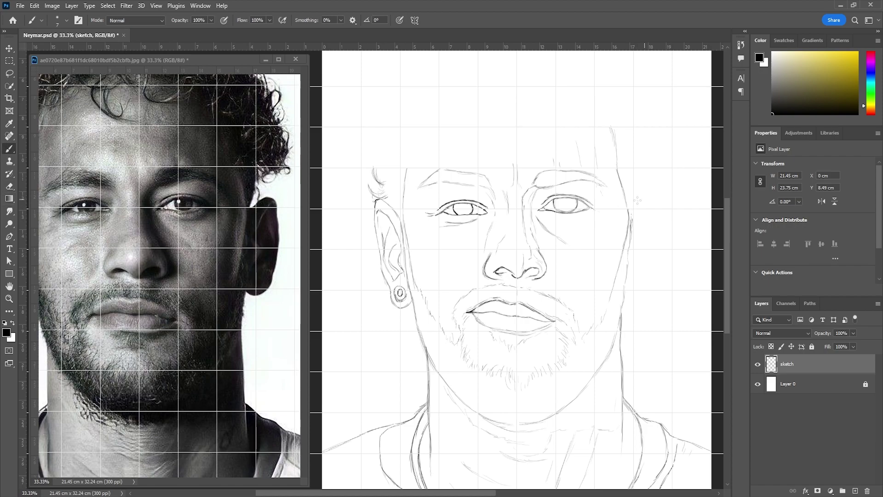
pyautogui.moveTo(631, 223)
pyautogui.mouseDown()
pyautogui.moveTo(640, 203)
pyautogui.moveTo(657, 205)
pyautogui.moveTo(656, 254)
pyautogui.mouseUp()
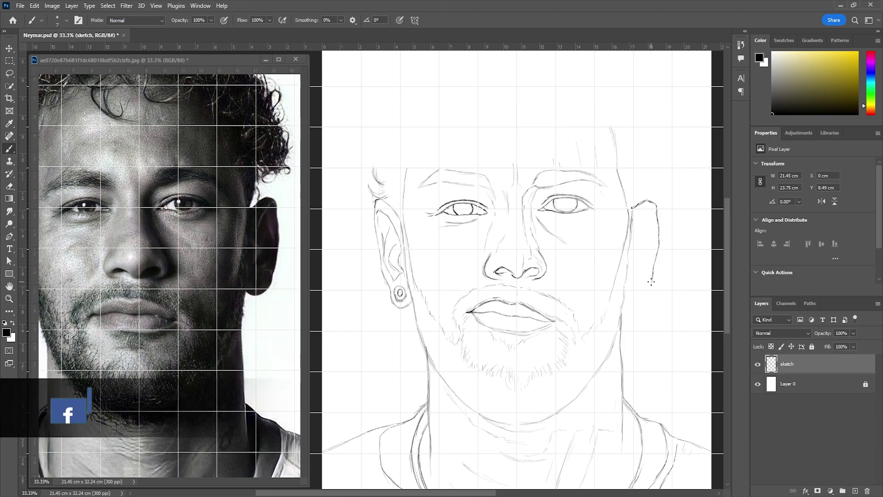
pyautogui.moveTo(654, 271); pyautogui.dragTo(635, 300)
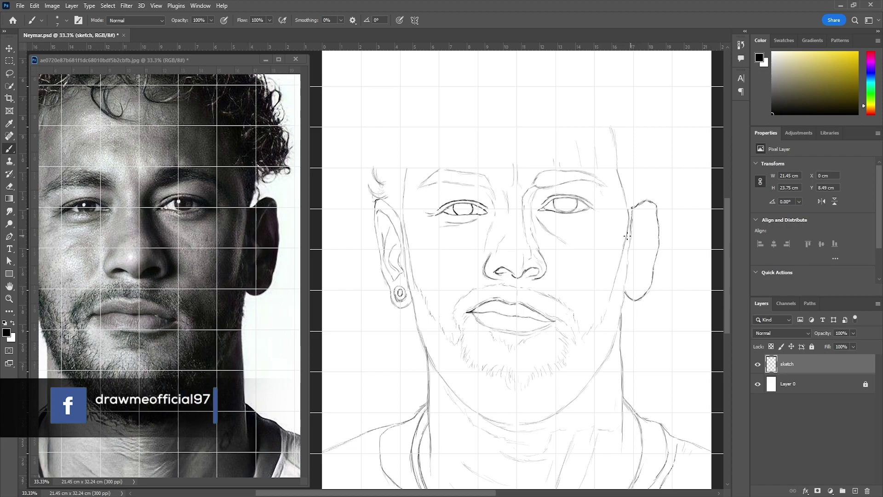
# Step: Draw the right ear's inner folds and earring loop, plus nearby head and cheek lines
pyautogui.press('e')
pyautogui.click(8, 150)
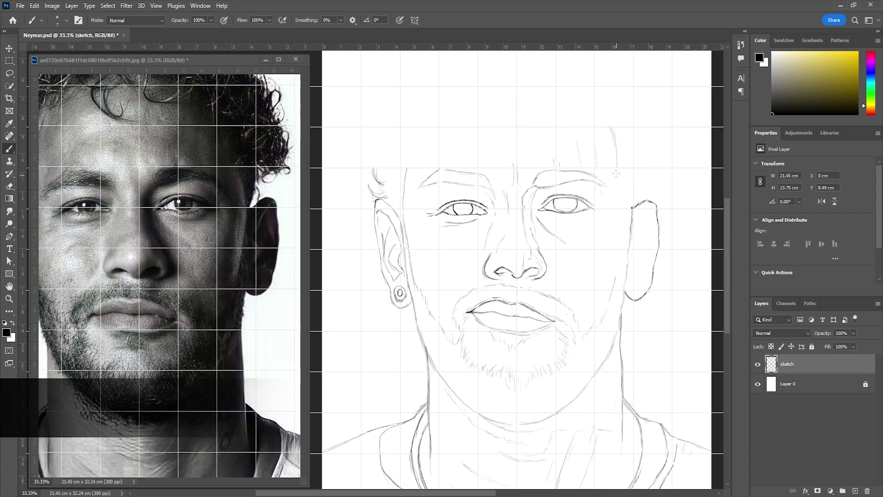
pyautogui.moveTo(619, 182); pyautogui.dragTo(625, 216)
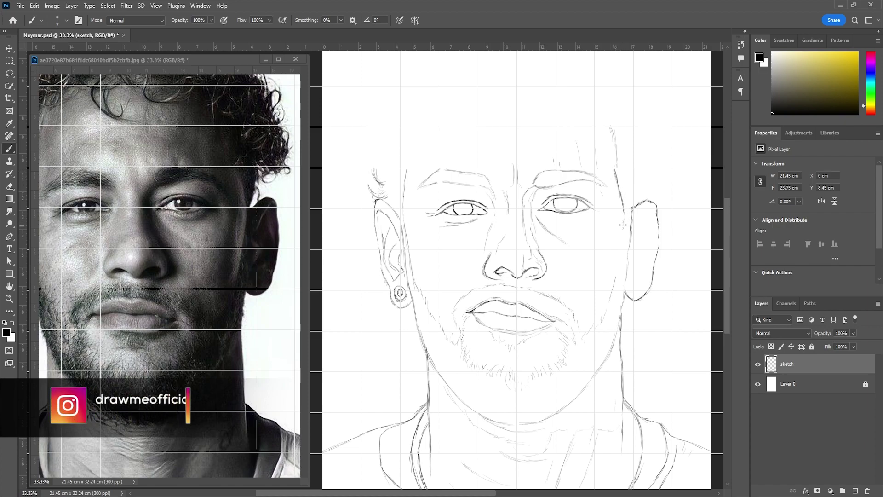
pyautogui.moveTo(619, 251); pyautogui.dragTo(613, 269)
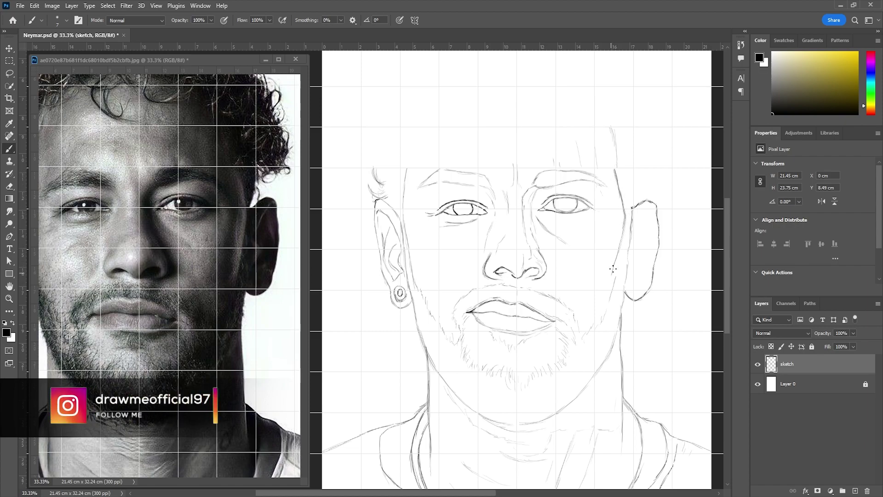
pyautogui.moveTo(640, 224)
pyautogui.mouseDown()
pyautogui.moveTo(633, 239)
pyautogui.moveTo(653, 208)
pyautogui.moveTo(634, 266)
pyautogui.moveTo(654, 256)
pyautogui.moveTo(651, 231)
pyautogui.moveTo(645, 238)
pyautogui.mouseUp()
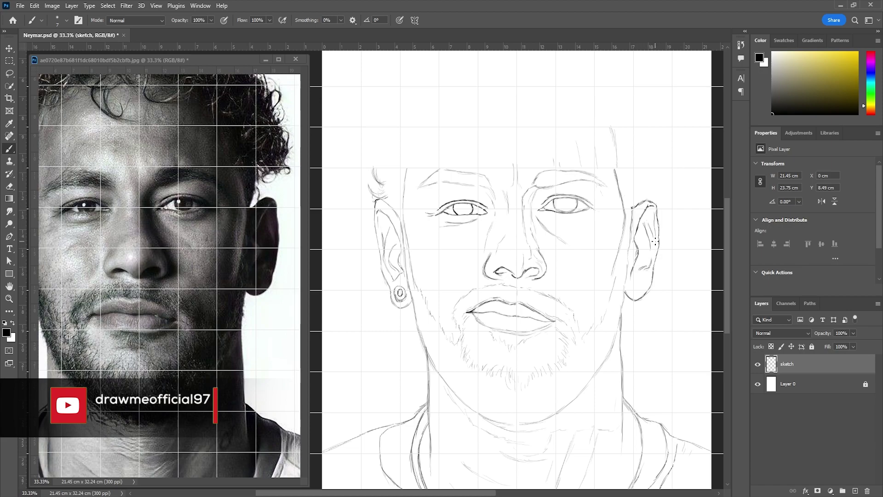
pyautogui.moveTo(639, 279); pyautogui.dragTo(643, 282)
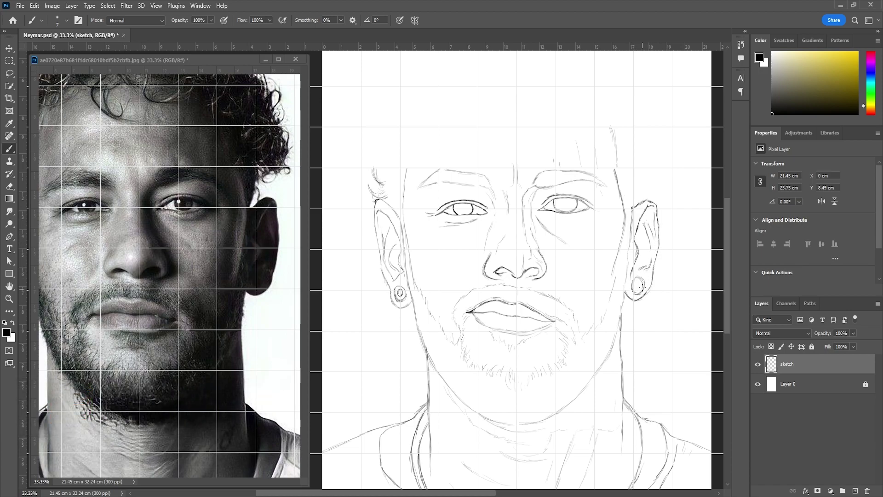
pyautogui.moveTo(632, 206)
pyautogui.mouseDown()
pyautogui.moveTo(629, 195)
pyautogui.moveTo(662, 164)
pyautogui.mouseUp()
# Step: Pan the reference photo to show the ear, then return to the sketch
pyautogui.scroll(2, 658, 166)
pyautogui.click(302, 297)
pyautogui.scroll(-5, 303, 297)
pyautogui.scroll(8, 304, 233)
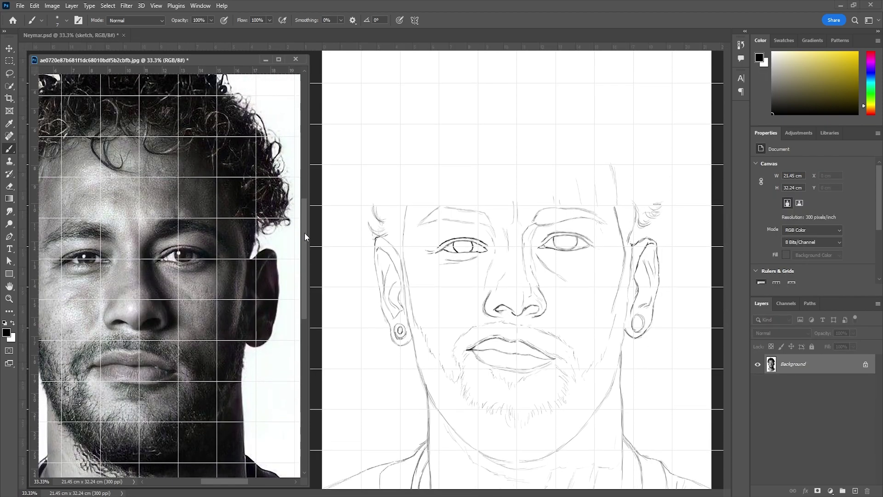
pyautogui.scroll(-1, 305, 344)
pyautogui.scroll(3, 304, 288)
pyautogui.moveTo(727, 336); pyautogui.dragTo(720, 187)
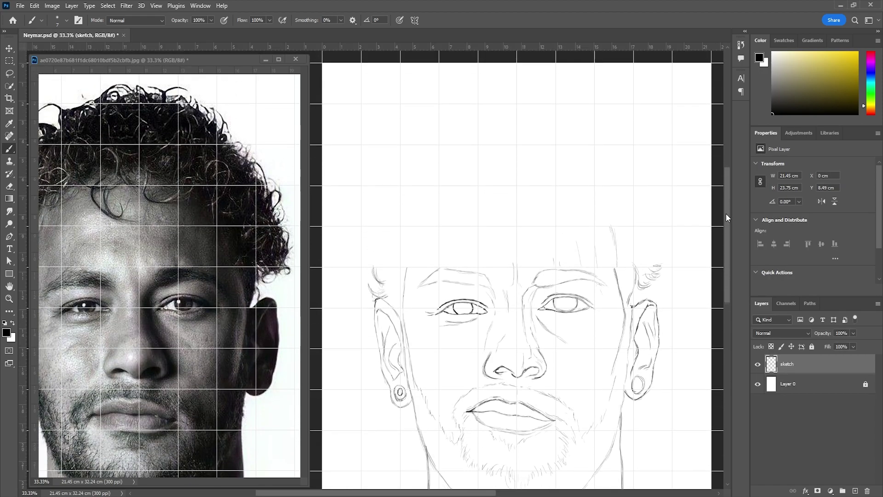
pyautogui.moveTo(170, 487); pyautogui.dragTo(216, 489)
pyautogui.click(372, 267)
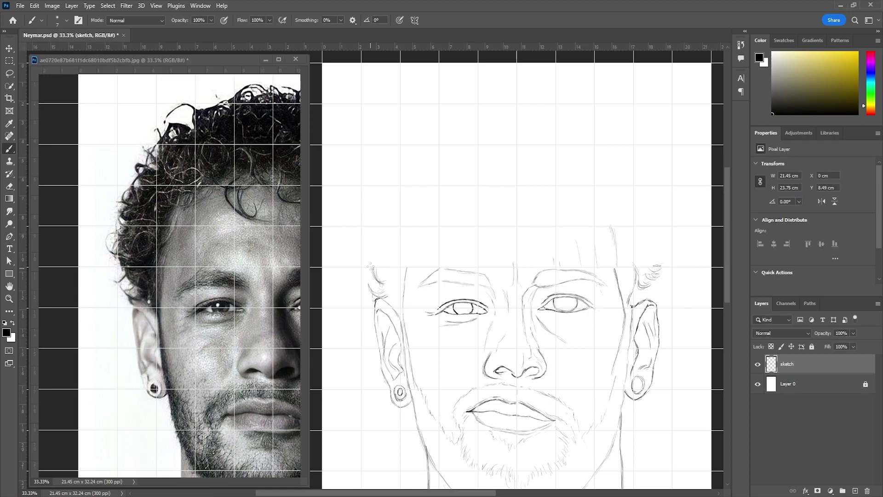
# Step: Outline the top of the hair and hatch the upper-left hairline with curls
pyautogui.moveTo(372, 269)
pyautogui.mouseDown()
pyautogui.moveTo(352, 239)
pyautogui.moveTo(364, 225)
pyautogui.moveTo(370, 175)
pyautogui.moveTo(385, 174)
pyautogui.moveTo(421, 123)
pyautogui.moveTo(448, 136)
pyautogui.moveTo(450, 115)
pyautogui.moveTo(513, 89)
pyautogui.moveTo(562, 92)
pyautogui.mouseUp()
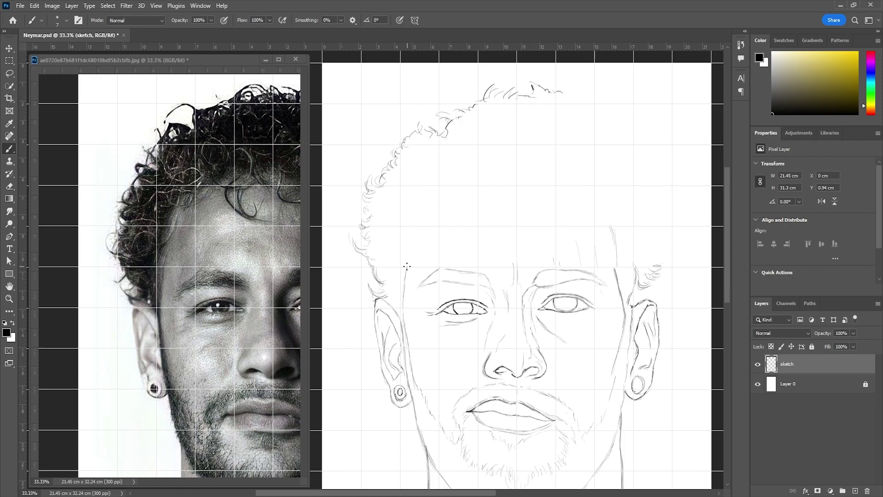
pyautogui.moveTo(407, 269); pyautogui.dragTo(408, 227)
pyautogui.moveTo(415, 197)
pyautogui.mouseDown()
pyautogui.moveTo(438, 187)
pyautogui.moveTo(401, 219)
pyautogui.moveTo(445, 181)
pyautogui.moveTo(442, 194)
pyautogui.mouseUp()
pyautogui.moveTo(433, 159)
pyautogui.mouseDown()
pyautogui.moveTo(428, 176)
pyautogui.moveTo(457, 185)
pyautogui.moveTo(469, 163)
pyautogui.moveTo(483, 200)
pyautogui.mouseUp()
pyautogui.moveTo(479, 168)
pyautogui.mouseDown()
pyautogui.moveTo(485, 217)
pyautogui.moveTo(501, 209)
pyautogui.mouseUp()
pyautogui.moveTo(472, 168); pyautogui.dragTo(508, 197)
pyautogui.moveTo(510, 166); pyautogui.dragTo(499, 174)
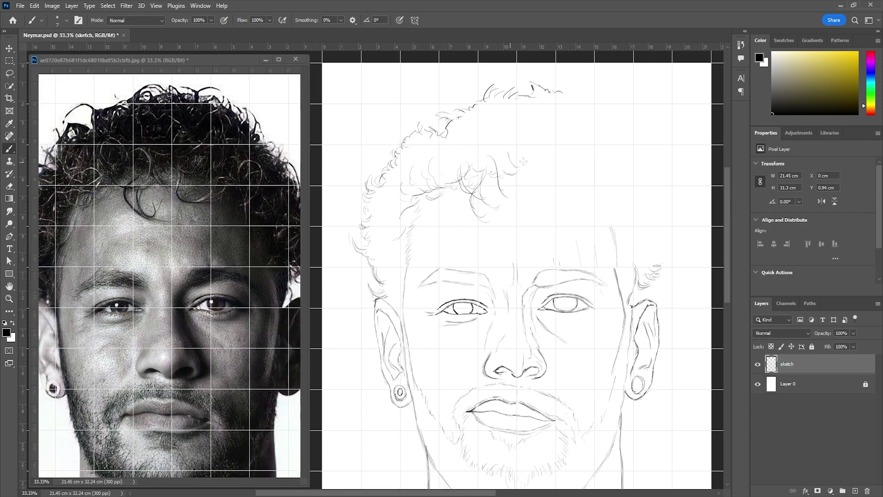
# Step: Fill the crown and right side with curls and outline the hair's right edge
pyautogui.moveTo(476, 136); pyautogui.dragTo(462, 154)
pyautogui.moveTo(458, 138); pyautogui.dragTo(447, 156)
pyautogui.moveTo(483, 120); pyautogui.dragTo(478, 145)
pyautogui.moveTo(520, 149); pyautogui.dragTo(539, 205)
pyautogui.moveTo(536, 193); pyautogui.dragTo(561, 202)
pyautogui.moveTo(523, 180); pyautogui.dragTo(562, 166)
pyautogui.moveTo(565, 100)
pyautogui.mouseDown()
pyautogui.moveTo(598, 119)
pyautogui.moveTo(630, 154)
pyautogui.mouseUp()
pyautogui.moveTo(575, 183); pyautogui.dragTo(593, 201)
pyautogui.moveTo(593, 193); pyautogui.dragTo(637, 237)
pyautogui.moveTo(624, 144)
pyautogui.mouseDown()
pyautogui.moveTo(668, 198)
pyautogui.moveTo(672, 227)
pyautogui.mouseUp()
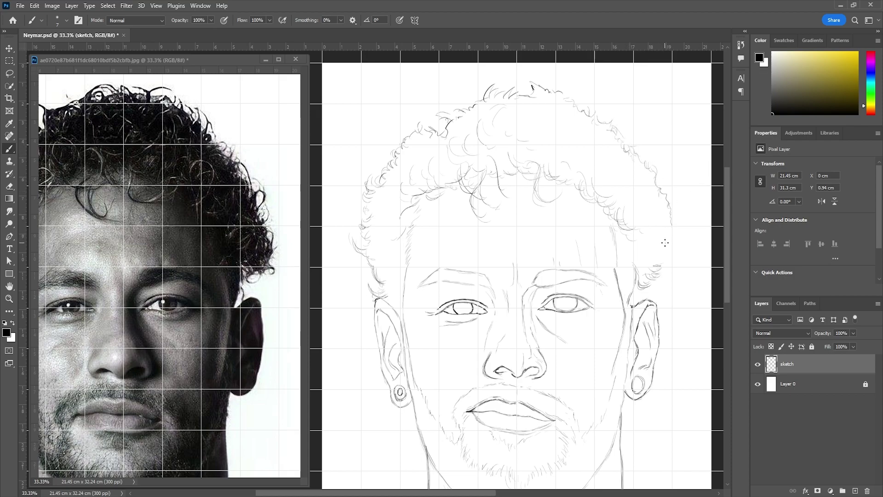
# Step: Undo the misplaced right-side hair strokes and redraw the right hair outline
pyautogui.hotkey('ctrl', 'z')
pyautogui.hotkey('ctrl', 'z')
pyautogui.hotkey('ctrl', 'z')
pyautogui.hotkey('ctrl', 'z')
pyautogui.hotkey('ctrl', 'z')
pyautogui.hotkey('ctrl', 'z')
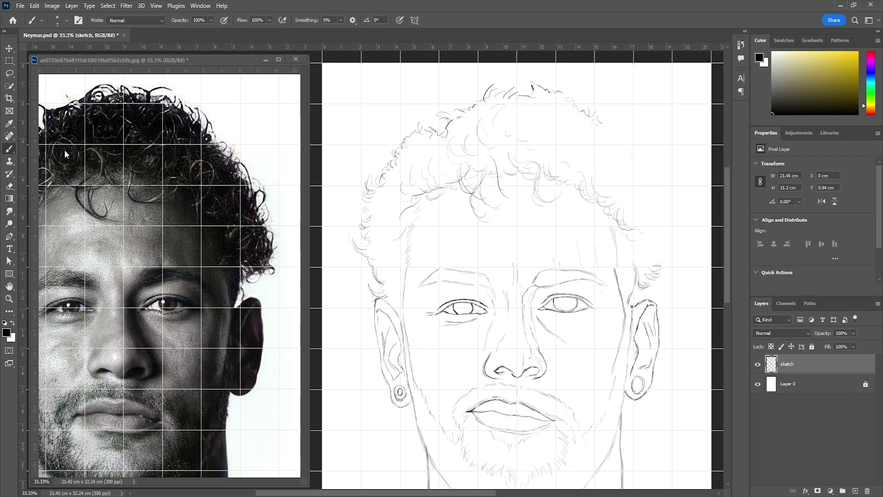
pyautogui.moveTo(668, 249); pyautogui.dragTo(671, 270)
pyautogui.moveTo(653, 186); pyautogui.dragTo(675, 224)
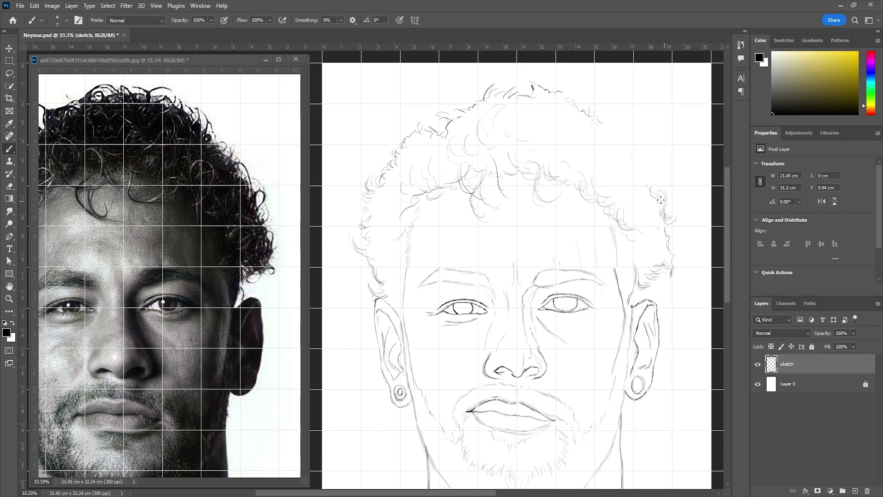
pyautogui.moveTo(648, 181)
pyautogui.mouseDown()
pyautogui.moveTo(636, 163)
pyautogui.moveTo(654, 168)
pyautogui.mouseUp()
pyautogui.moveTo(632, 223)
pyautogui.mouseDown()
pyautogui.moveTo(657, 244)
pyautogui.moveTo(630, 265)
pyautogui.mouseUp()
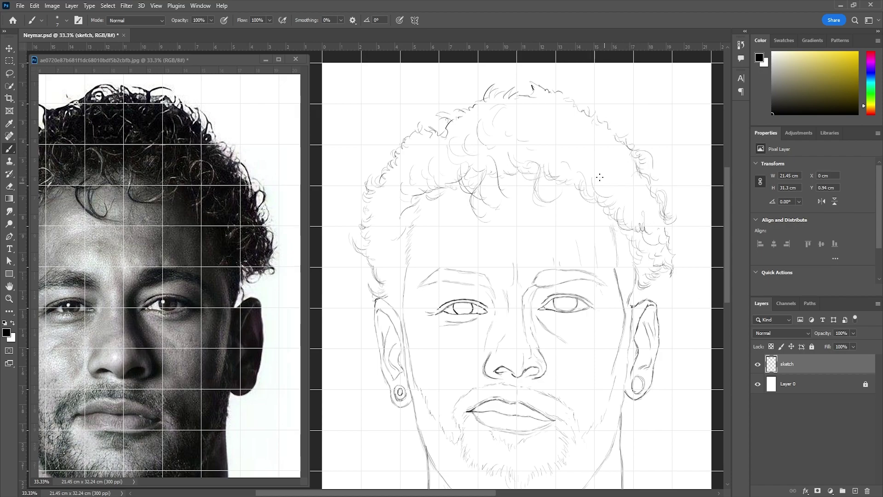
# Step: Add more curl strokes throughout the hair
pyautogui.moveTo(594, 166); pyautogui.dragTo(563, 147)
pyautogui.moveTo(524, 109); pyautogui.dragTo(591, 163)
pyautogui.moveTo(621, 188); pyautogui.dragTo(640, 219)
pyautogui.moveTo(440, 141); pyautogui.dragTo(409, 163)
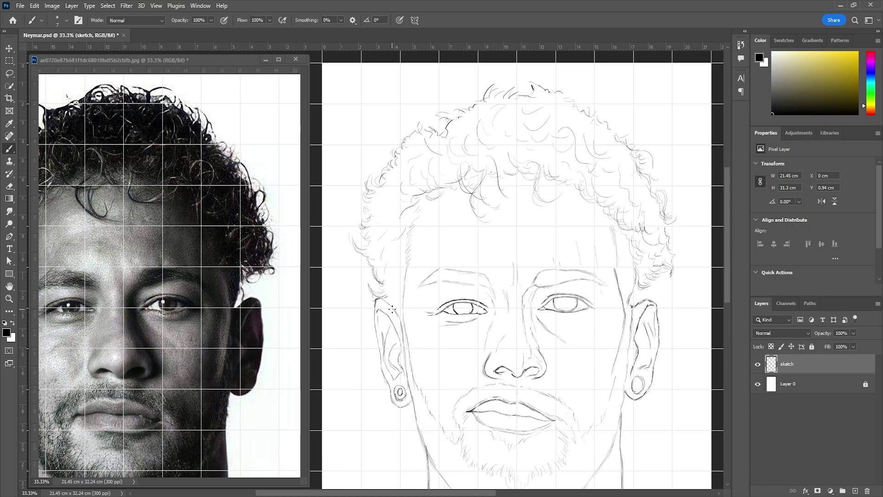
pyautogui.hscroll(-5, 187, 483)
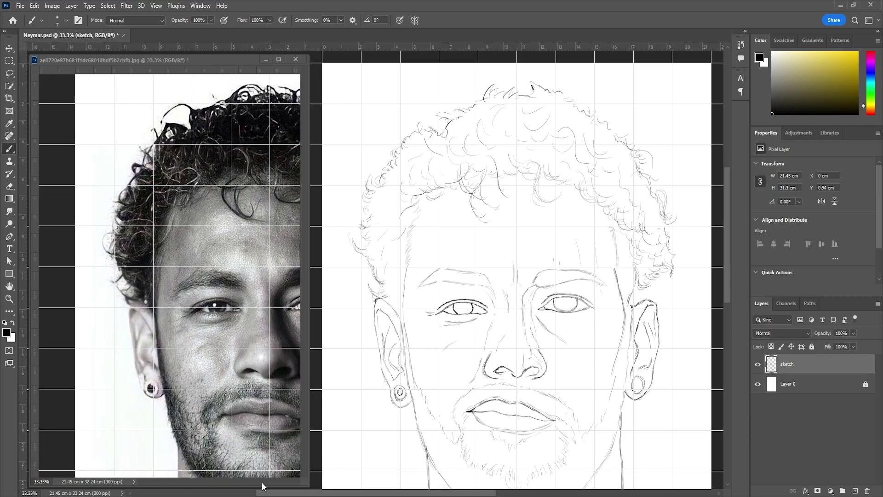
pyautogui.hscroll(2, 262, 483)
pyautogui.hscroll(2, 262, 483)
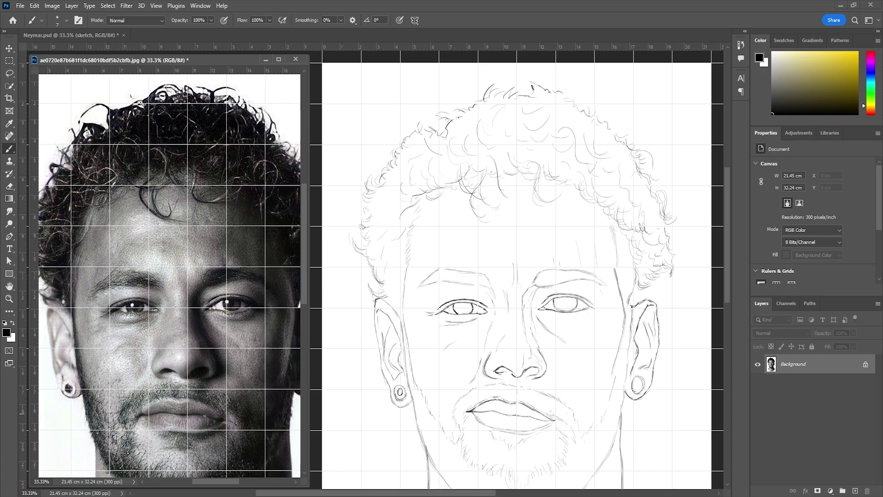
# Step: Draw one short stroke beside the right nostril and another on the right cheek
pyautogui.click(571, 431)
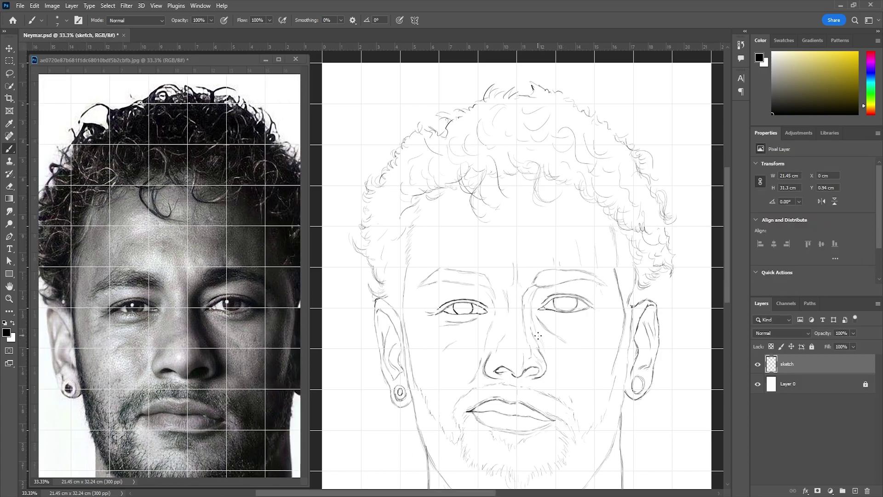
pyautogui.moveTo(545, 349)
pyautogui.mouseDown()
pyautogui.moveTo(552, 362)
pyautogui.moveTo(541, 377)
pyautogui.mouseUp()
pyautogui.moveTo(601, 309); pyautogui.dragTo(604, 322)
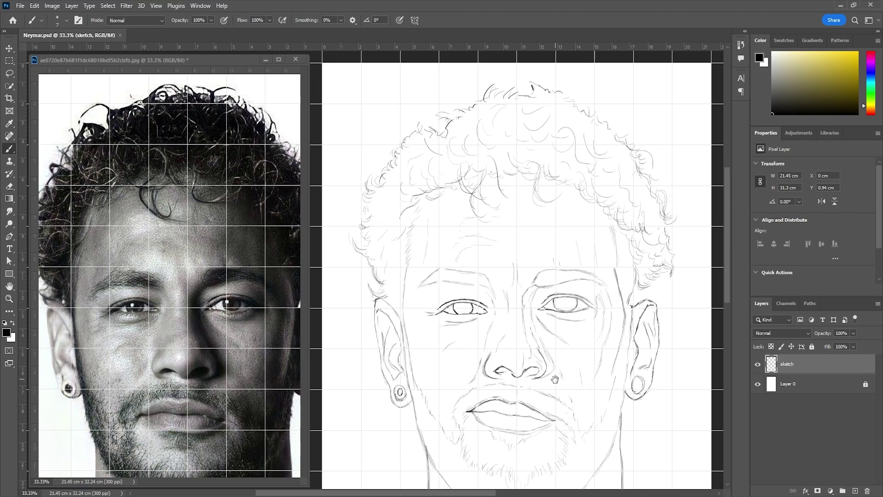
pyautogui.scroll(-2, 591, 368)
# Step: Hide the grid on both the reference photo and the sketch with Ctrl+'
pyautogui.scroll(-1, 276, 391)
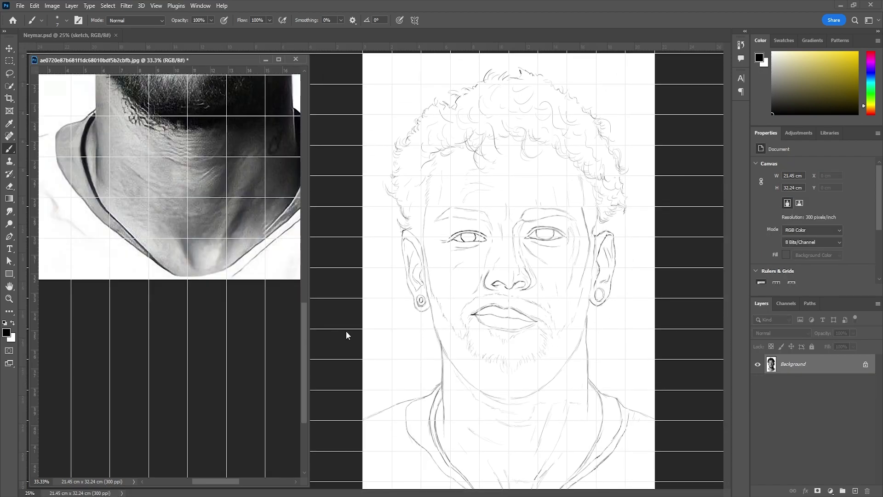
pyautogui.scroll(3, 302, 351)
pyautogui.hotkey('ctrl', "'")
pyautogui.click(677, 396)
pyautogui.hotkey('ctrl', "'")
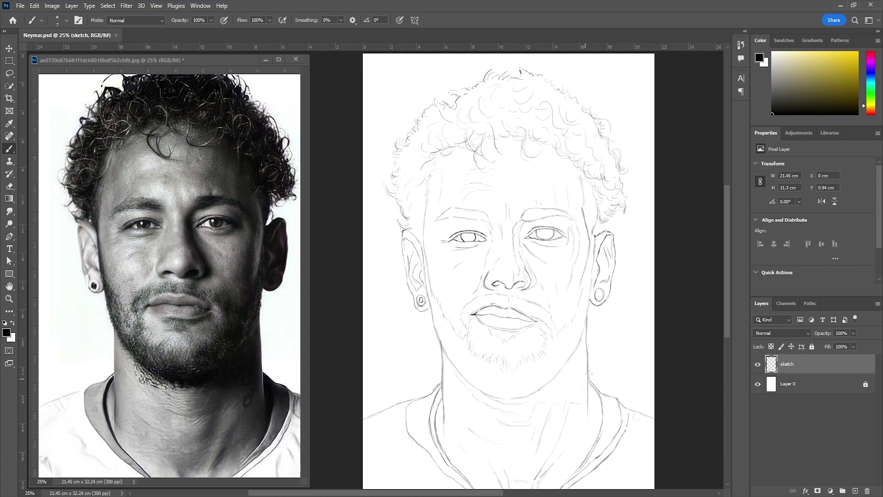
# Step: Add a small mark on the neck and darken both eyes' irises
pyautogui.moveTo(578, 398); pyautogui.dragTo(582, 395)
pyautogui.moveTo(467, 236); pyautogui.dragTo(469, 236)
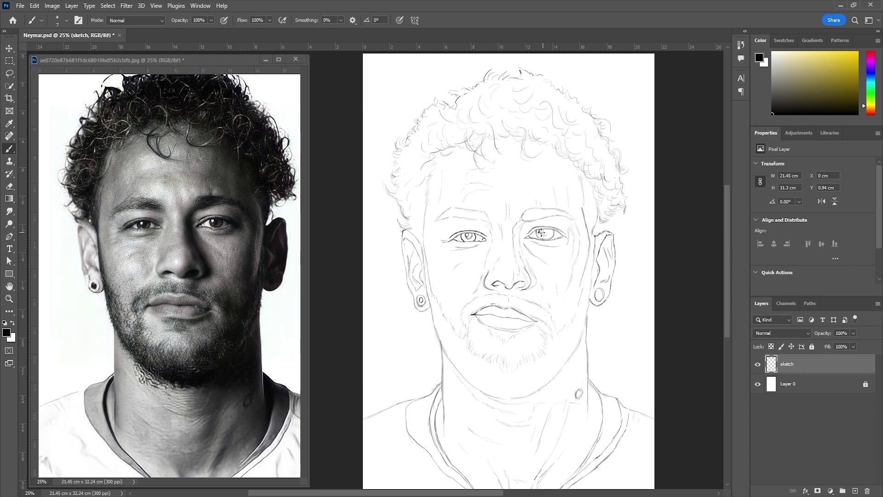
pyautogui.moveTo(541, 232); pyautogui.dragTo(547, 236)
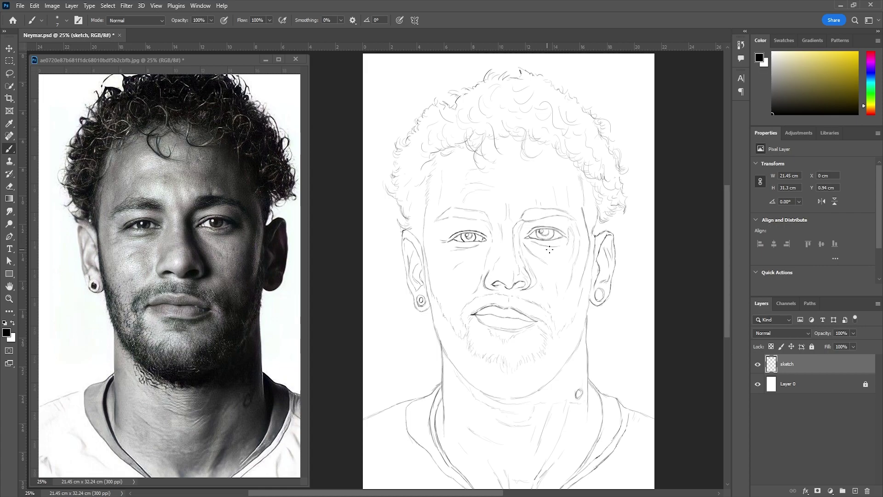